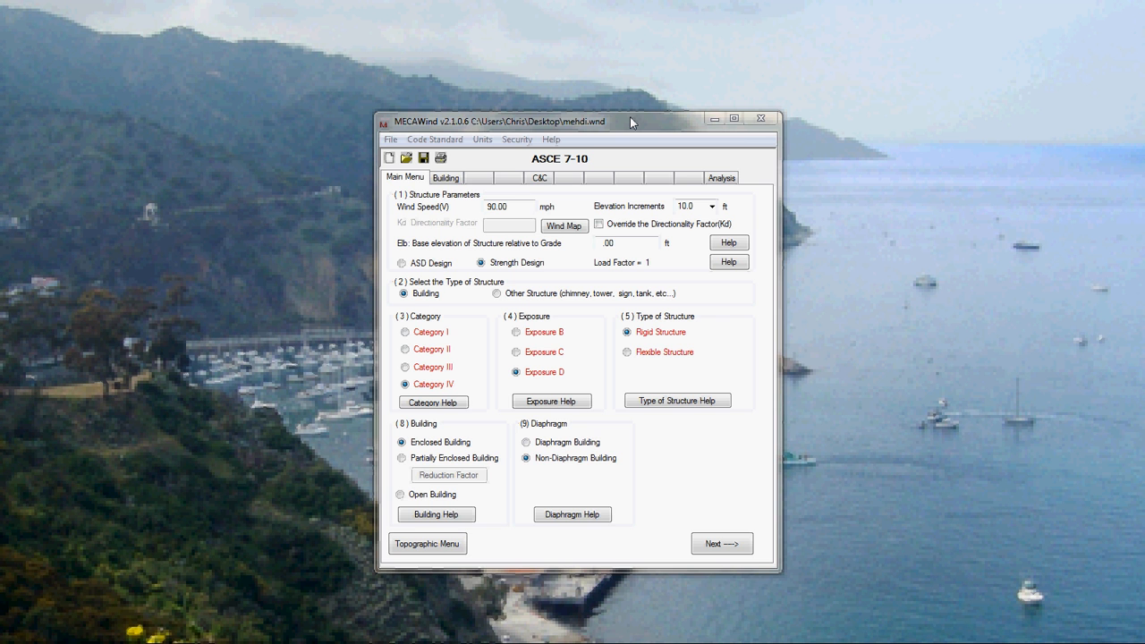
# Replace the 90 mph basic wind speed with 120 mph and view the enlarged wind map
pyautogui.moveTo(631, 123); pyautogui.dragTo(634, 119)
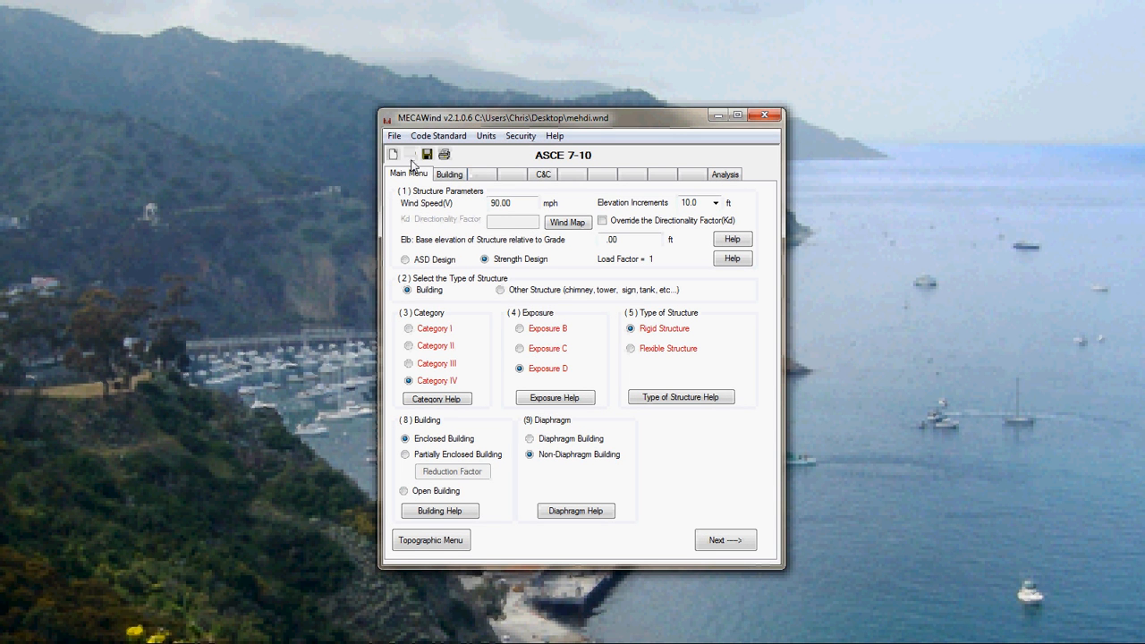
pyautogui.click(394, 136)
pyautogui.moveTo(523, 203); pyautogui.dragTo(442, 202)
pyautogui.write('120')
pyautogui.click(569, 221)
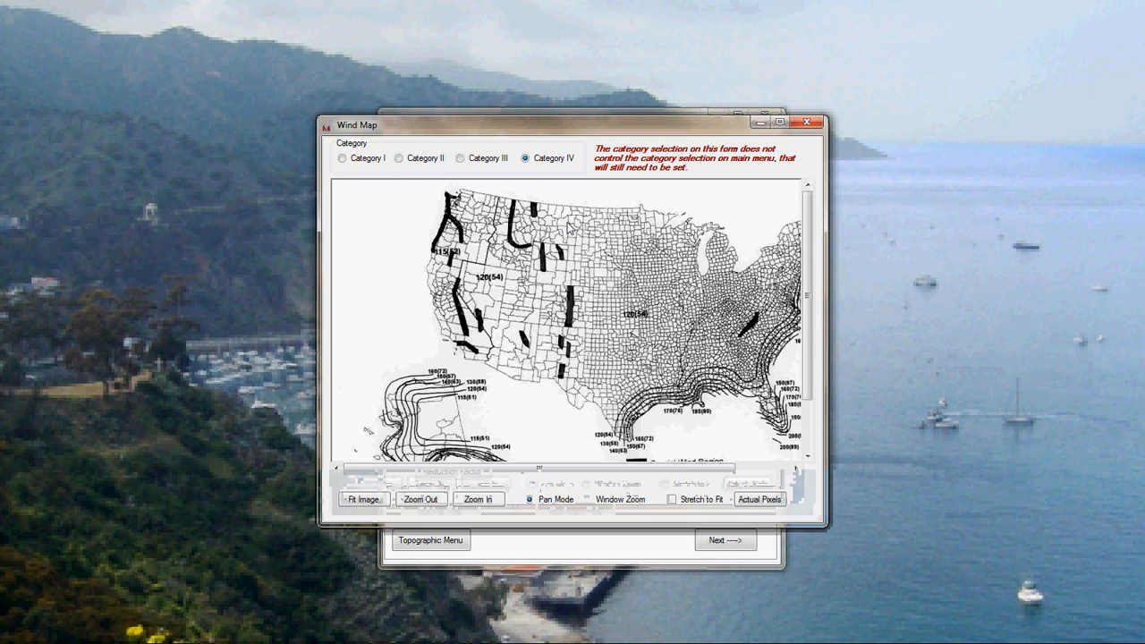
pyautogui.click(780, 124)
pyautogui.scroll(2, 572, 268)
pyautogui.scroll(2, 573, 268)
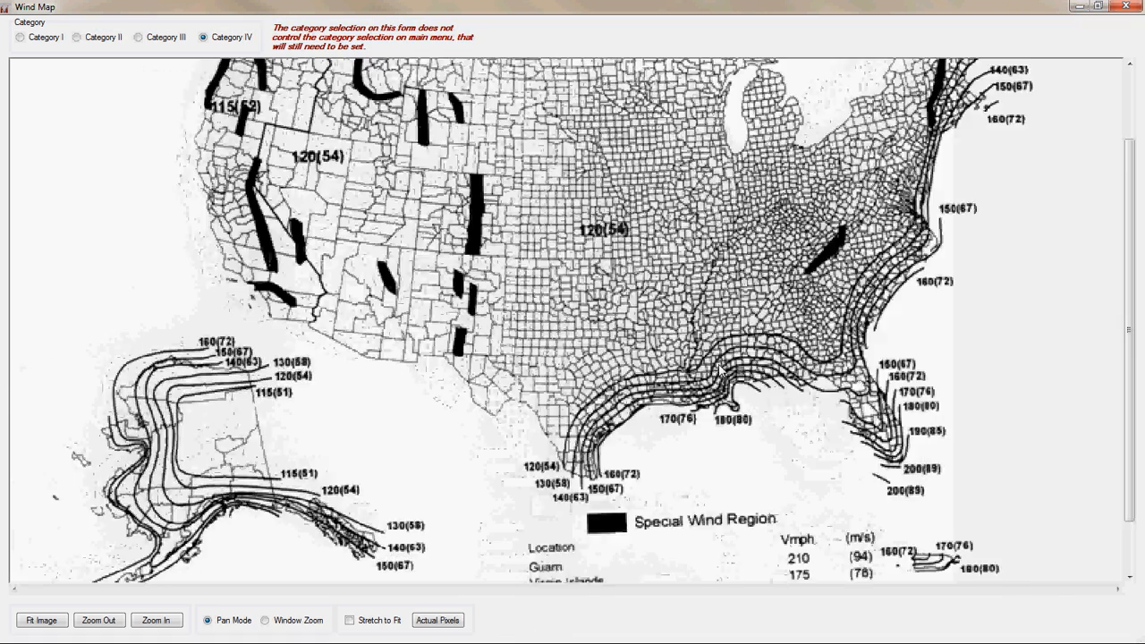
pyautogui.scroll(2, 572, 269)
pyautogui.scroll(1, 1033, 405)
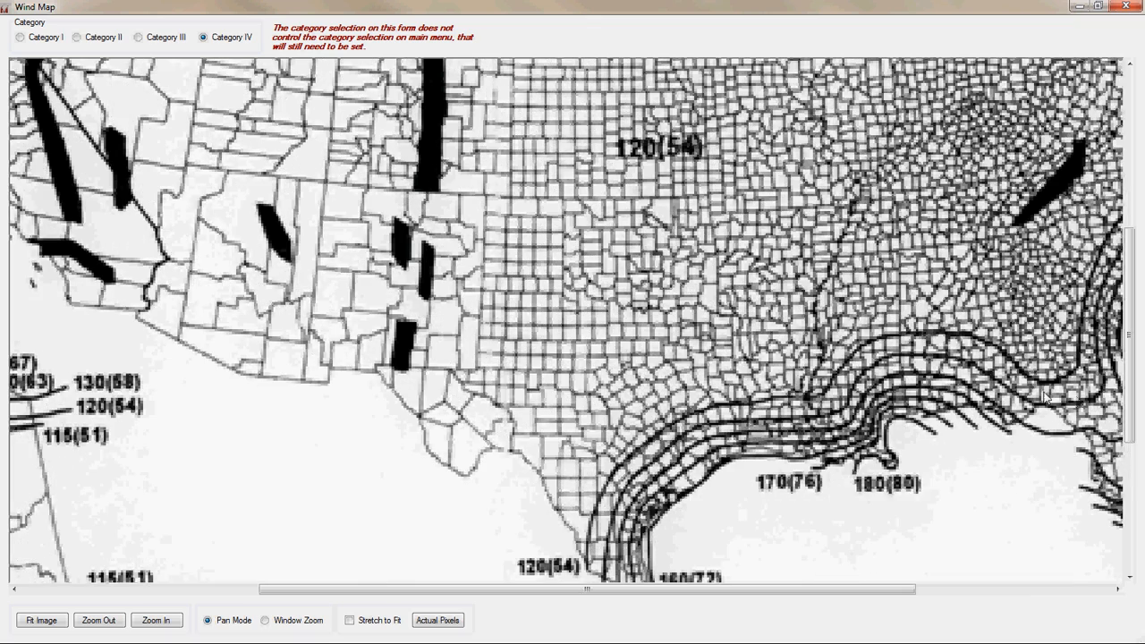
pyautogui.scroll(-3, 1034, 404)
pyautogui.scroll(2, 1056, 490)
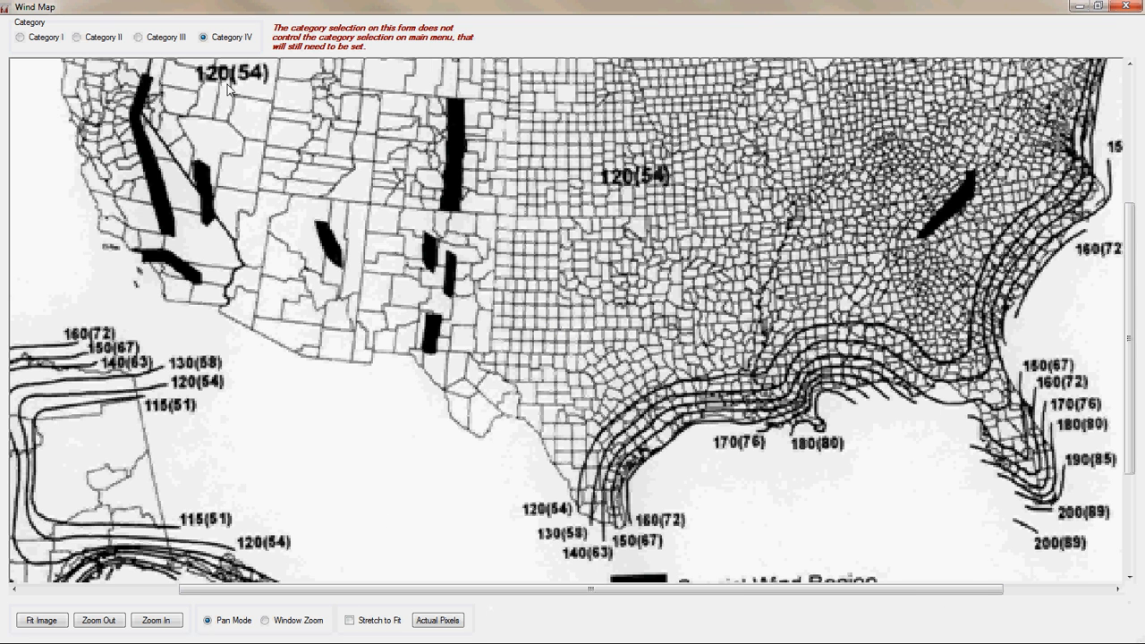
# Compare the Category III, II and I wind maps, return to Category III, and close the map
pyautogui.click(138, 38)
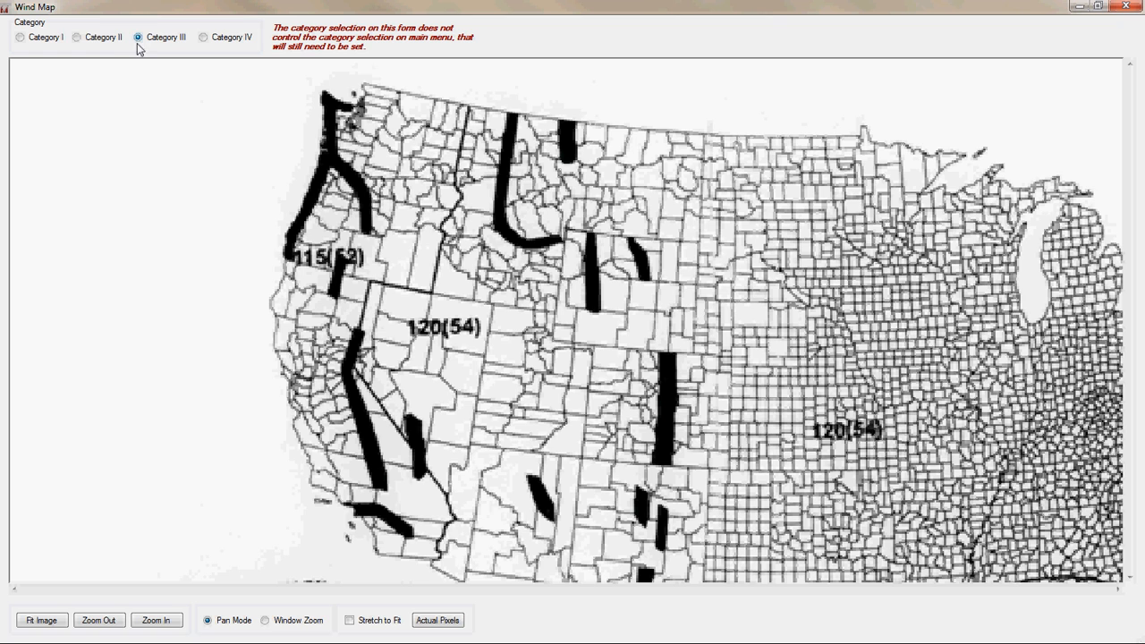
pyautogui.click(77, 37)
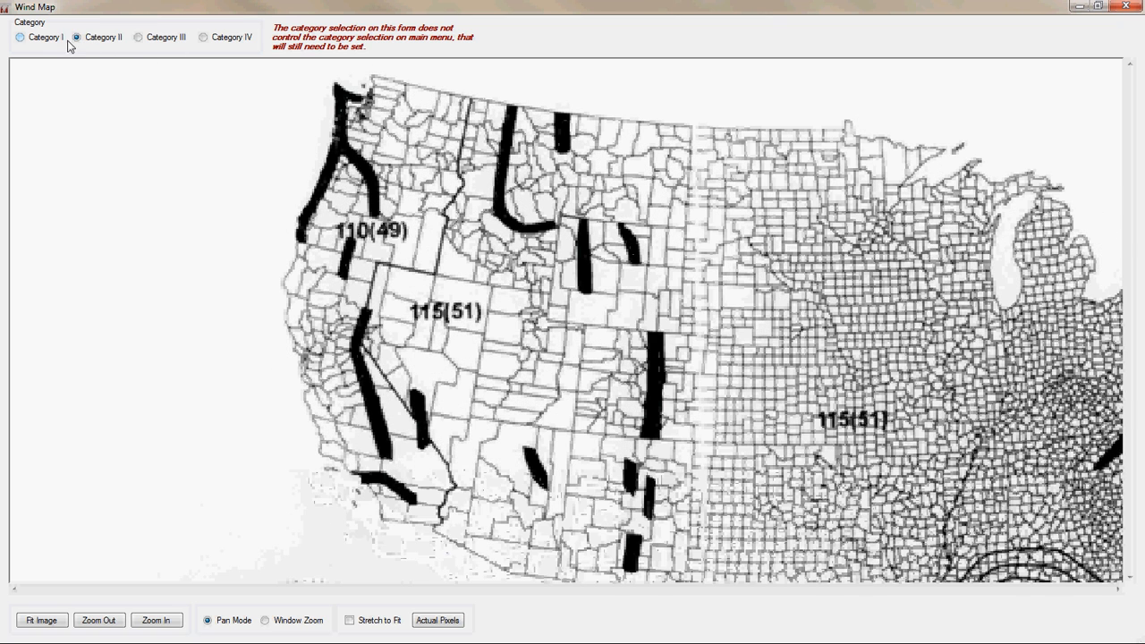
pyautogui.click(21, 38)
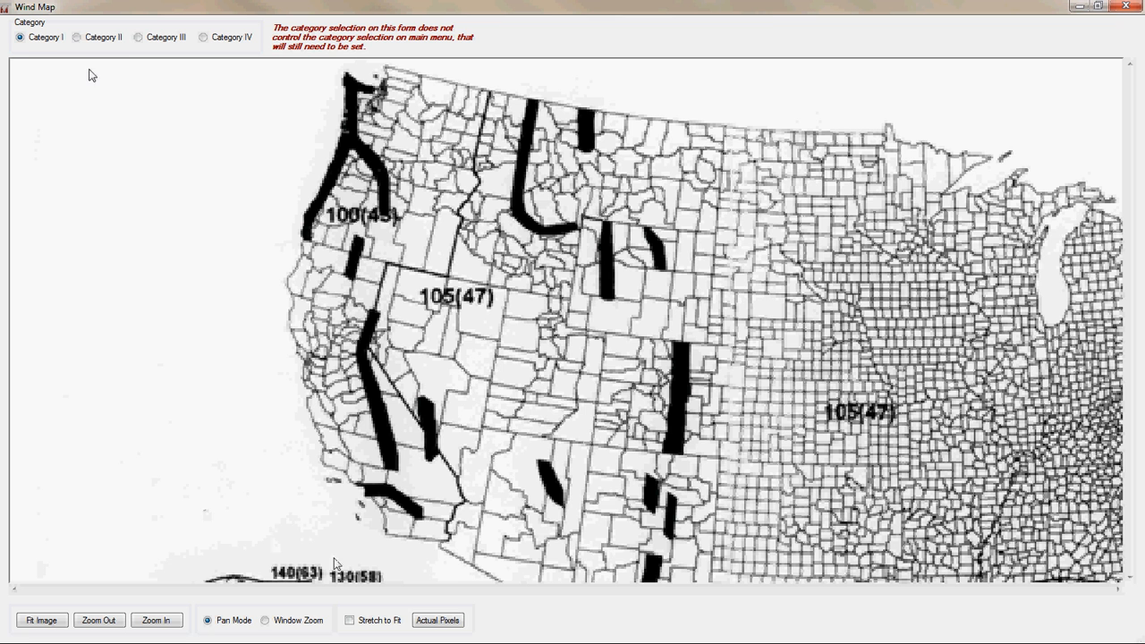
pyautogui.click(139, 38)
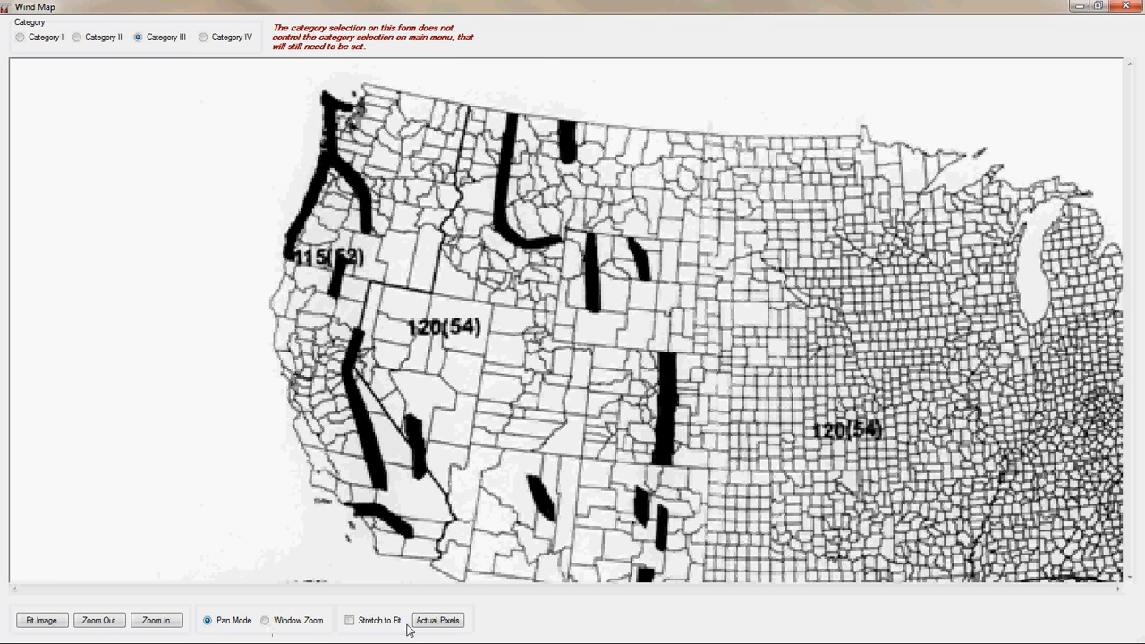
pyautogui.click(1127, 7)
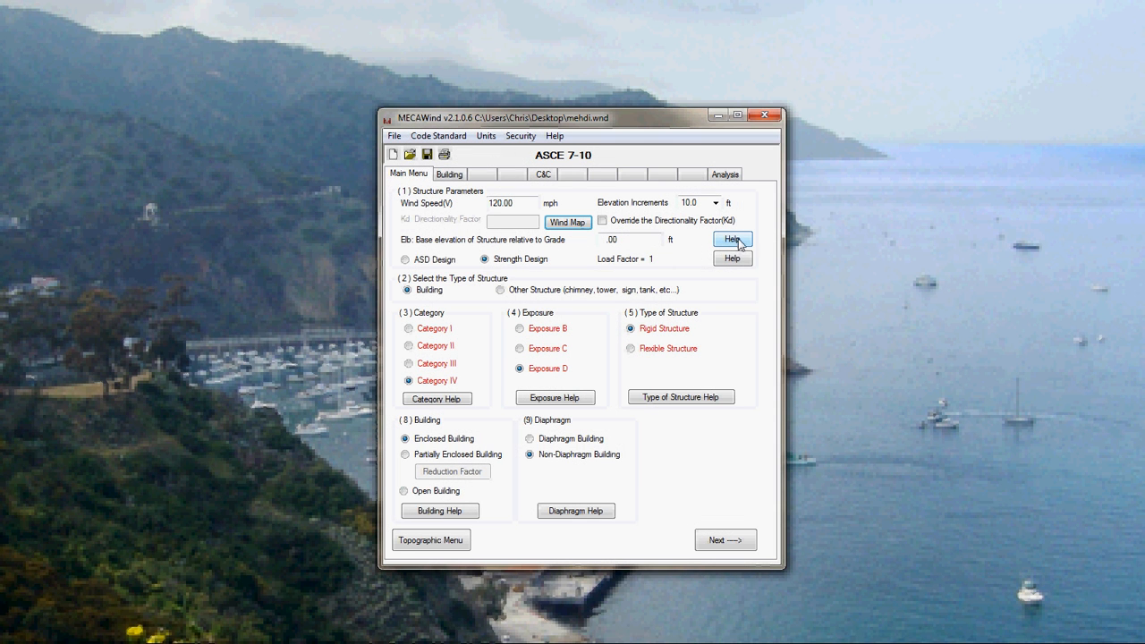
# Review the risk category help and set the risk category to Category II
pyautogui.click(437, 400)
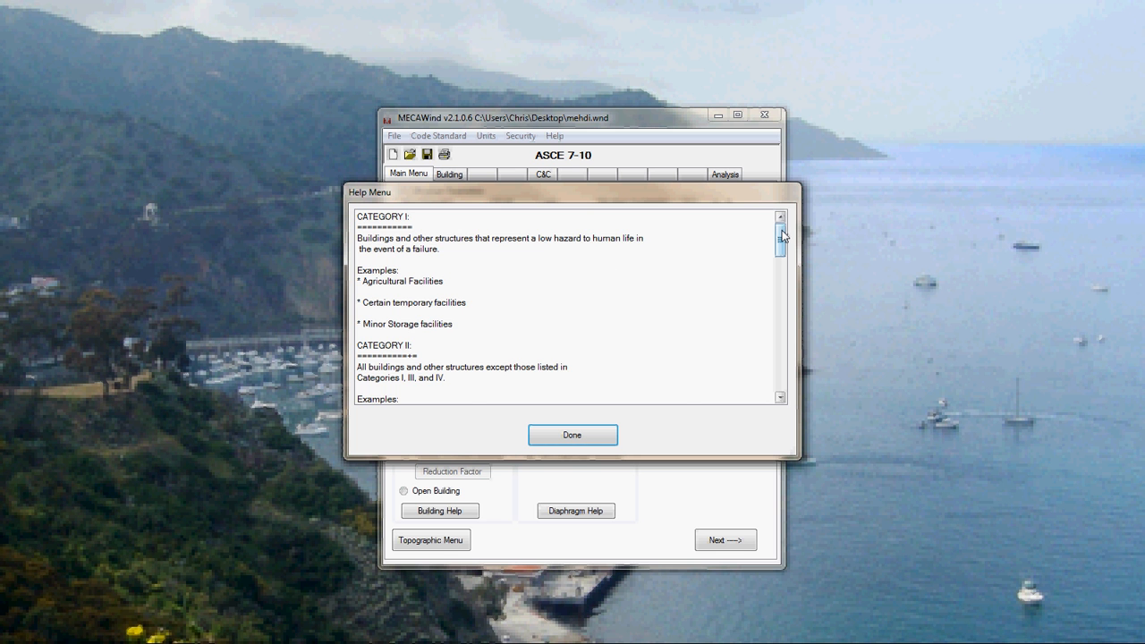
pyautogui.moveTo(783, 235)
pyautogui.mouseDown()
pyautogui.moveTo(781, 292)
pyautogui.moveTo(781, 224)
pyautogui.mouseUp()
pyautogui.click(572, 435)
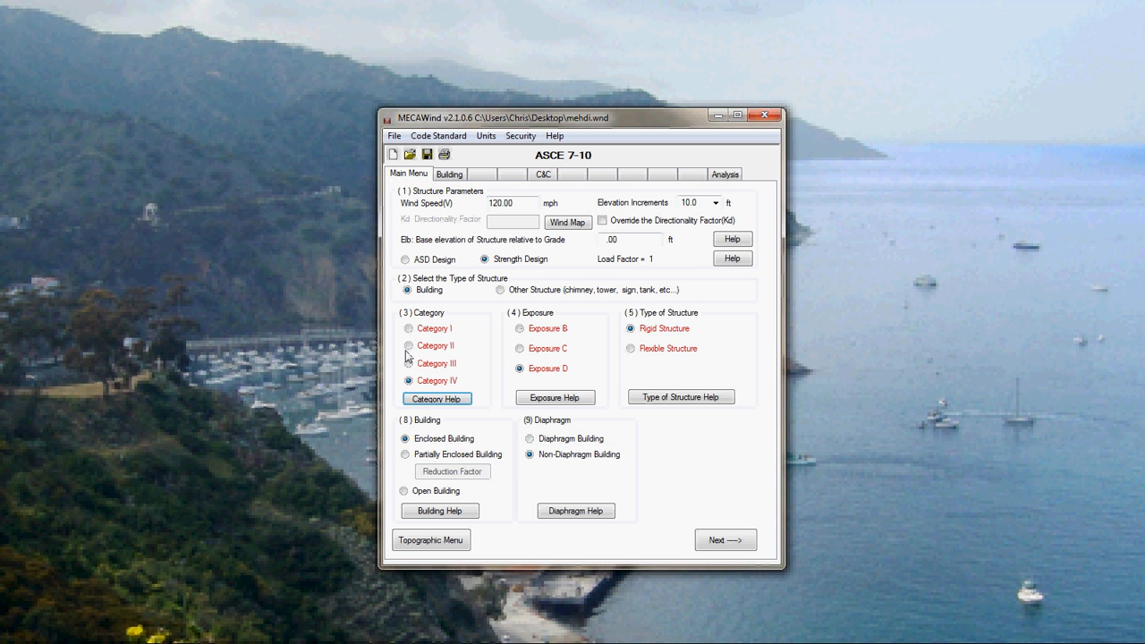
pyautogui.click(409, 346)
# Keep the elevation increments at 10 ft after checking the choices
pyautogui.click(525, 204)
pyautogui.click(716, 203)
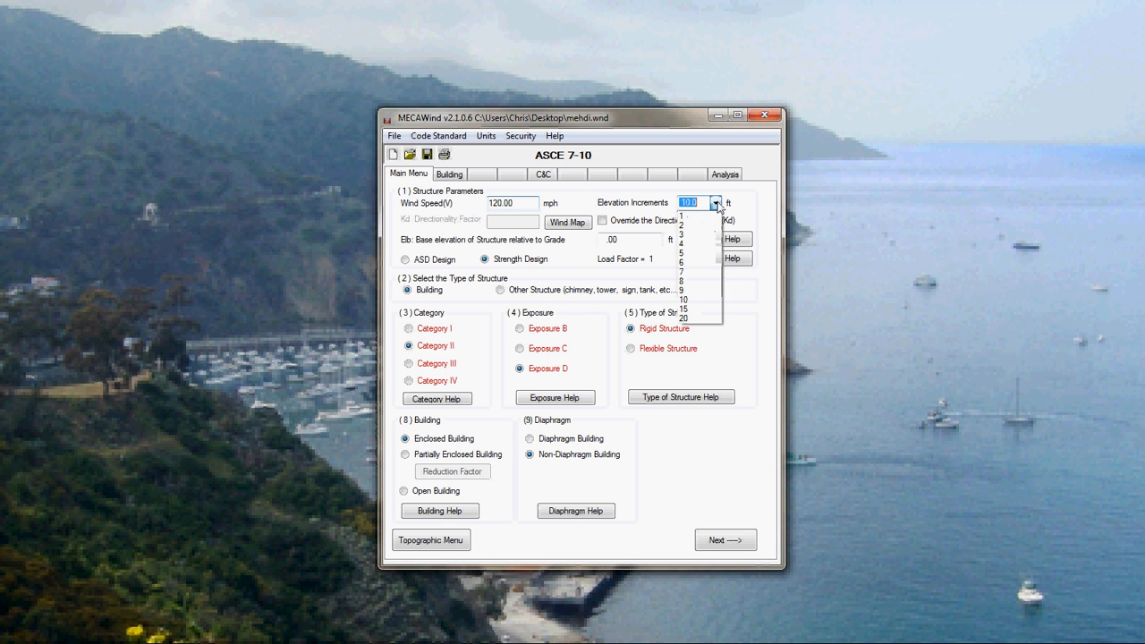
pyautogui.click(686, 300)
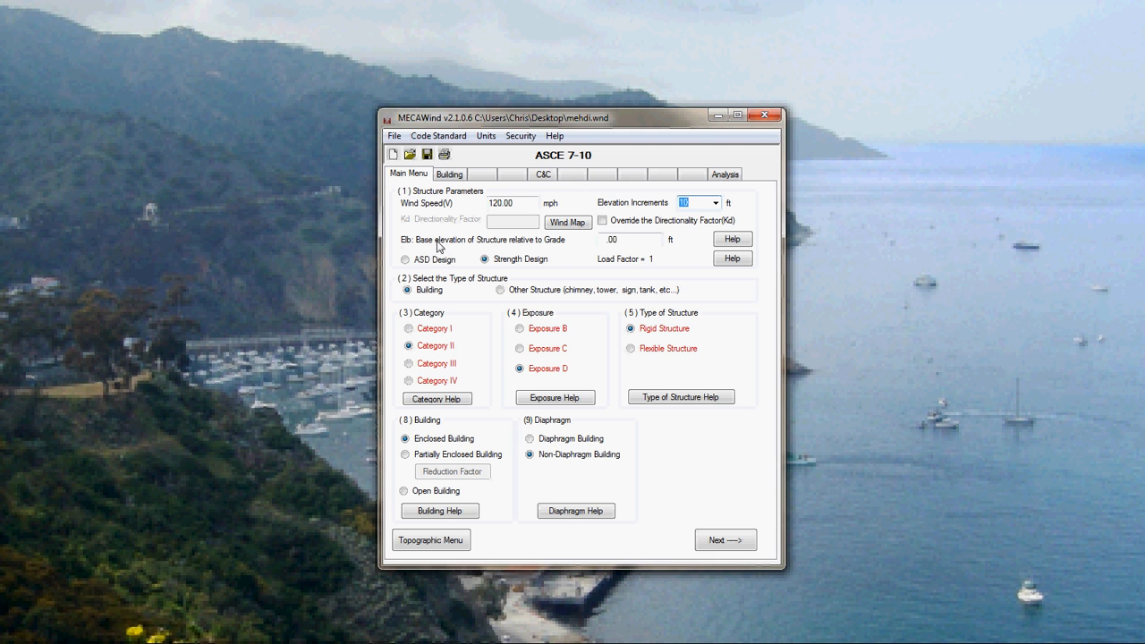
# Toggle between Strength and ASD Design, ending on ASD with a 0.6 load factor
pyautogui.click(630, 240)
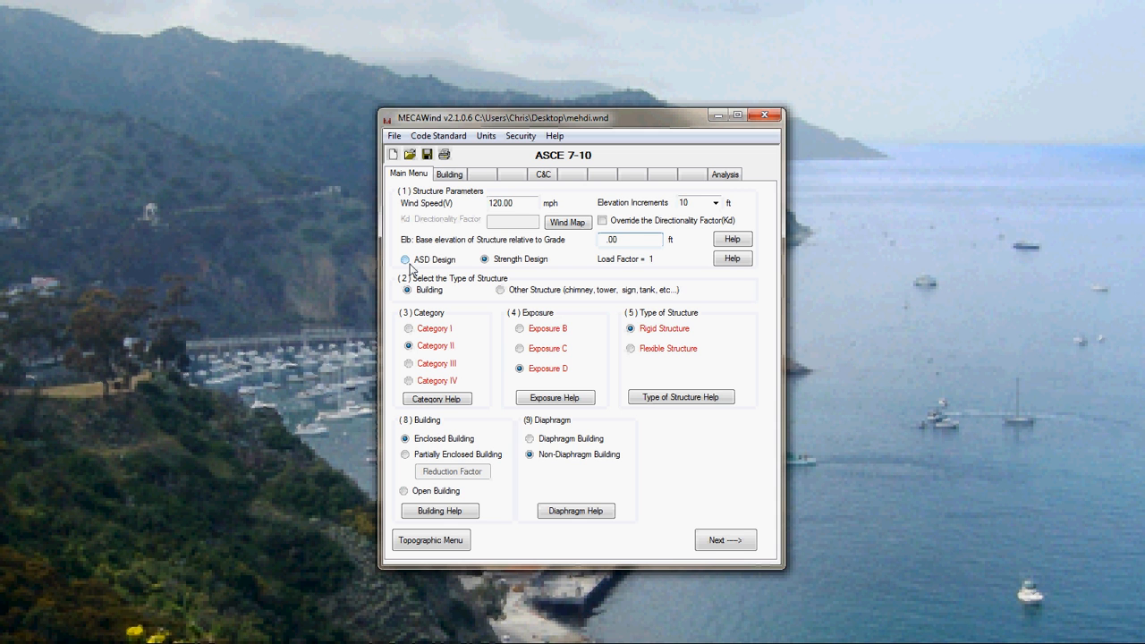
pyautogui.click(485, 260)
pyautogui.click(406, 259)
pyautogui.click(485, 259)
pyautogui.click(406, 260)
# Set Exposure C, review the exposure help, and keep the structure Rigid
pyautogui.click(520, 349)
pyautogui.click(555, 399)
pyautogui.click(573, 435)
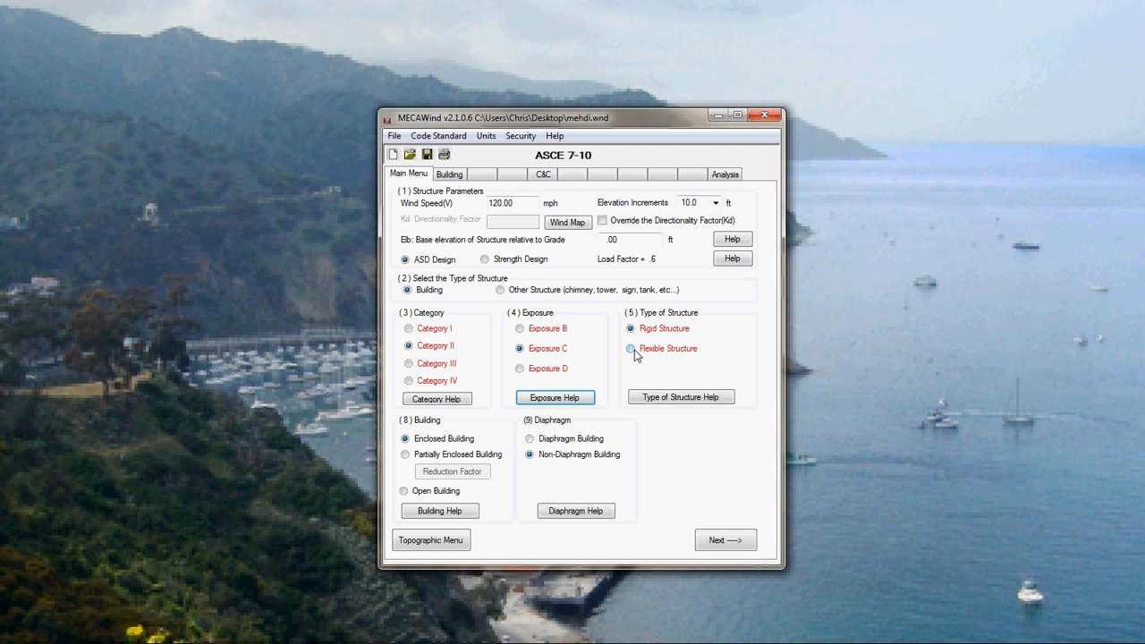
pyautogui.click(632, 349)
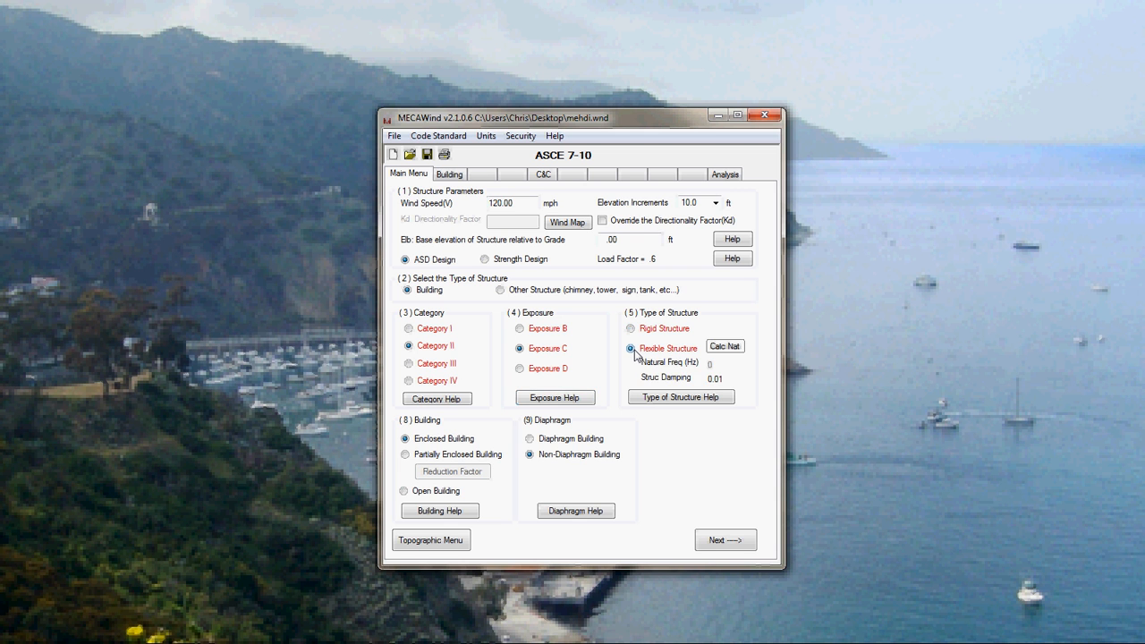
pyautogui.click(632, 330)
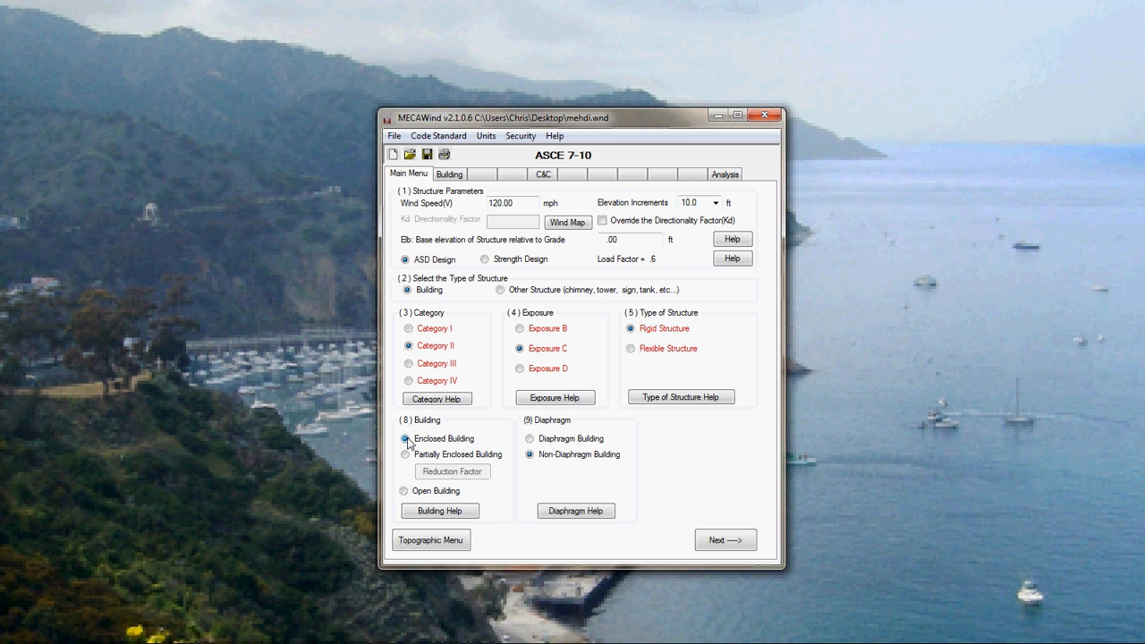
# Keep Enclosed, make the building Non-Diaphragm after reading the help, and continue to Building
pyautogui.click(440, 510)
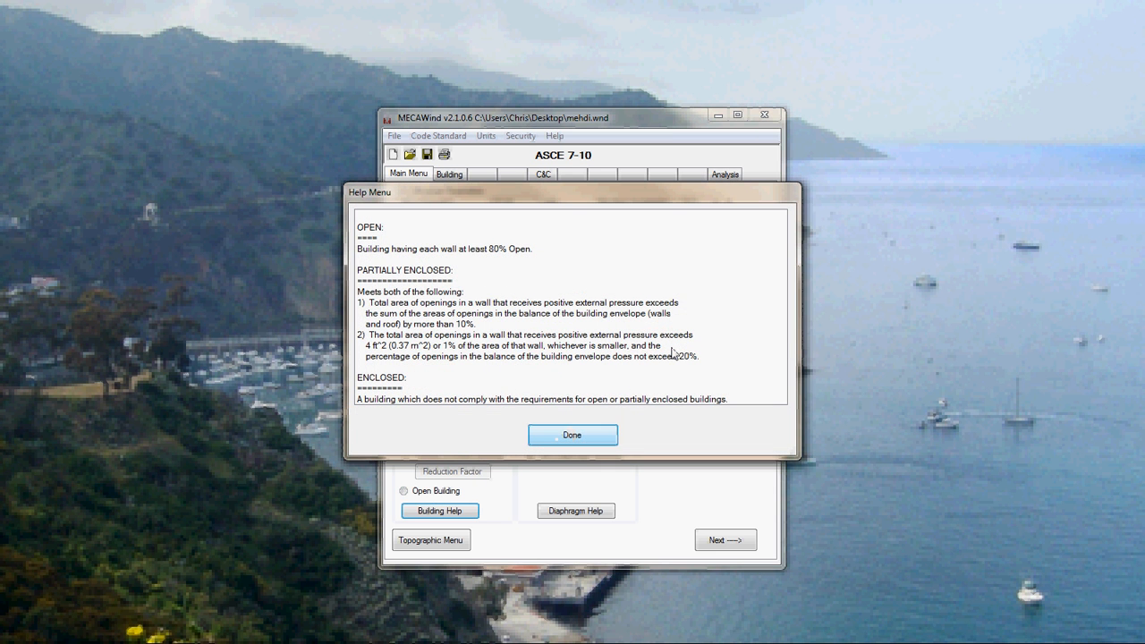
pyautogui.click(578, 433)
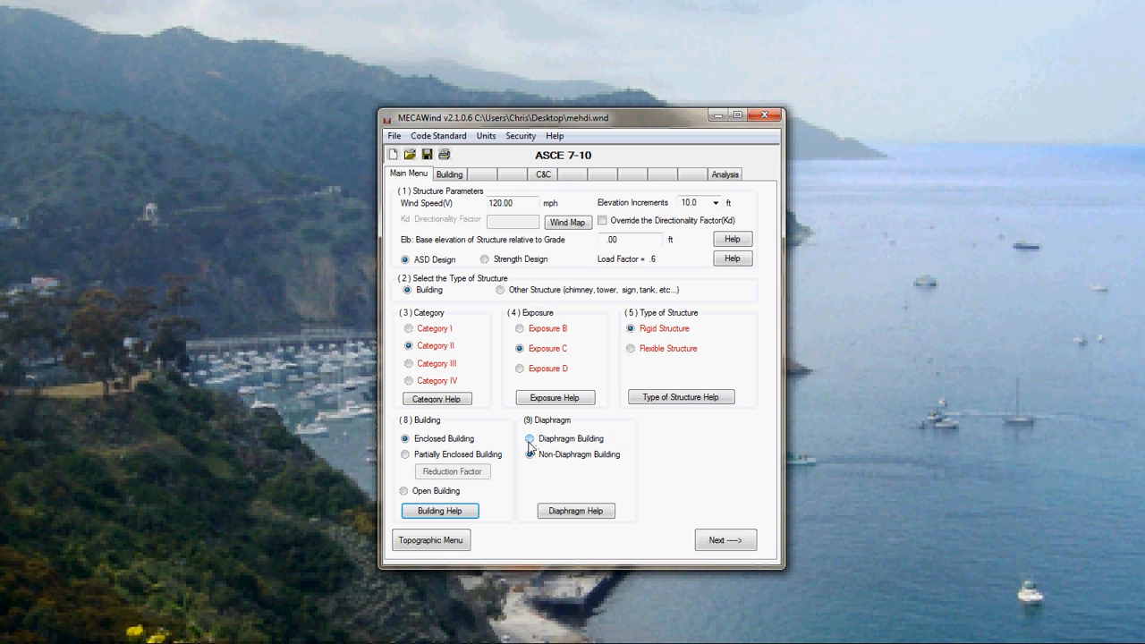
pyautogui.click(530, 455)
pyautogui.click(576, 511)
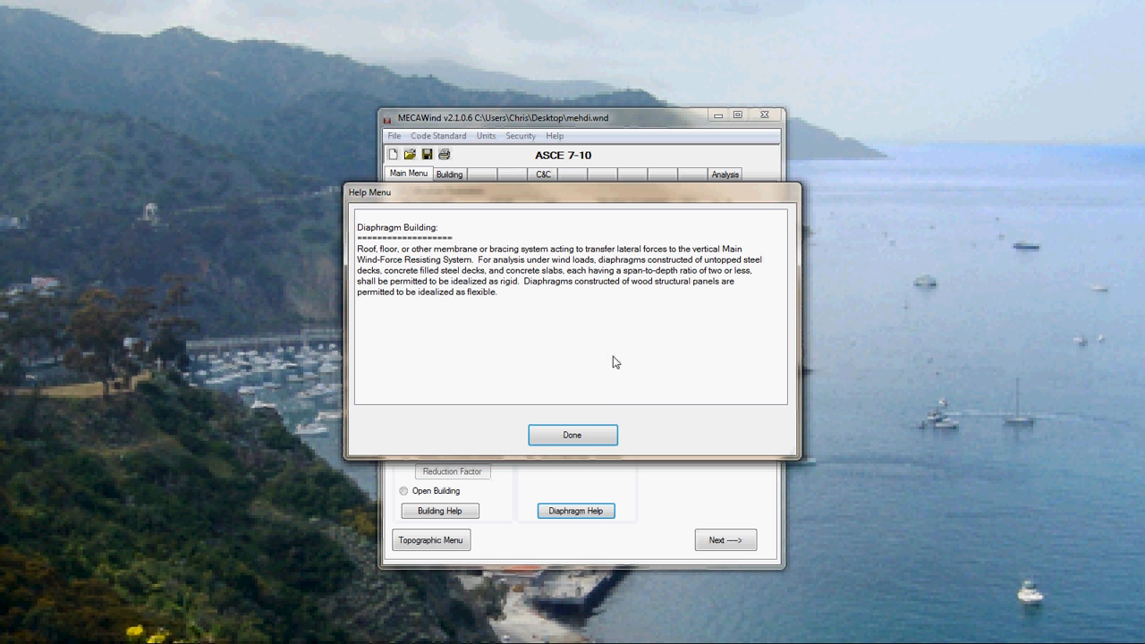
pyautogui.click(578, 438)
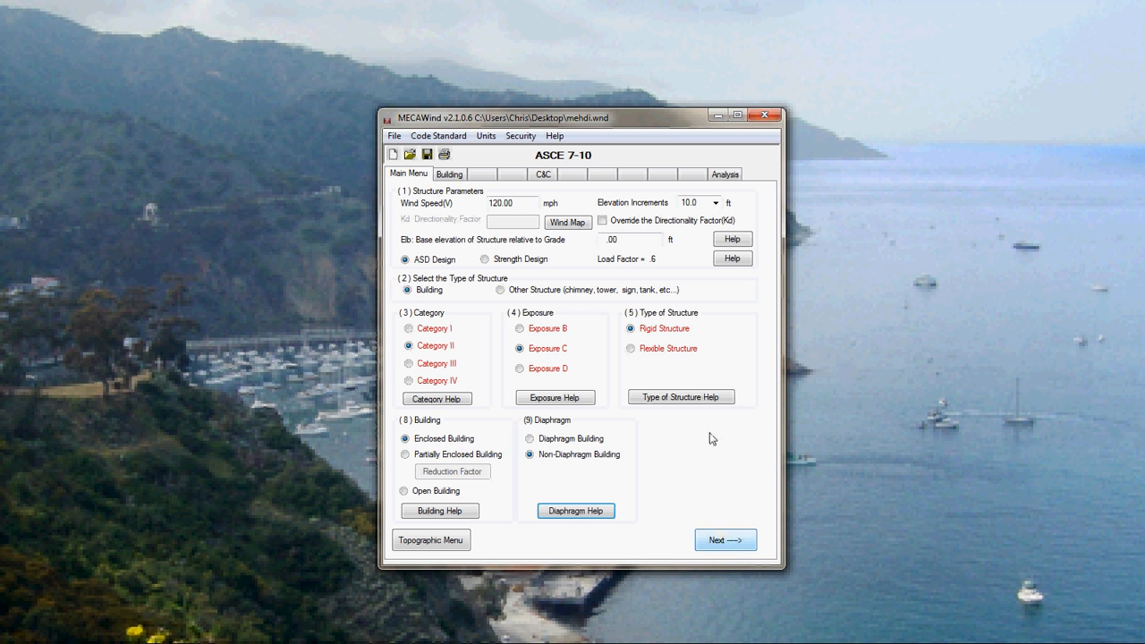
pyautogui.click(744, 548)
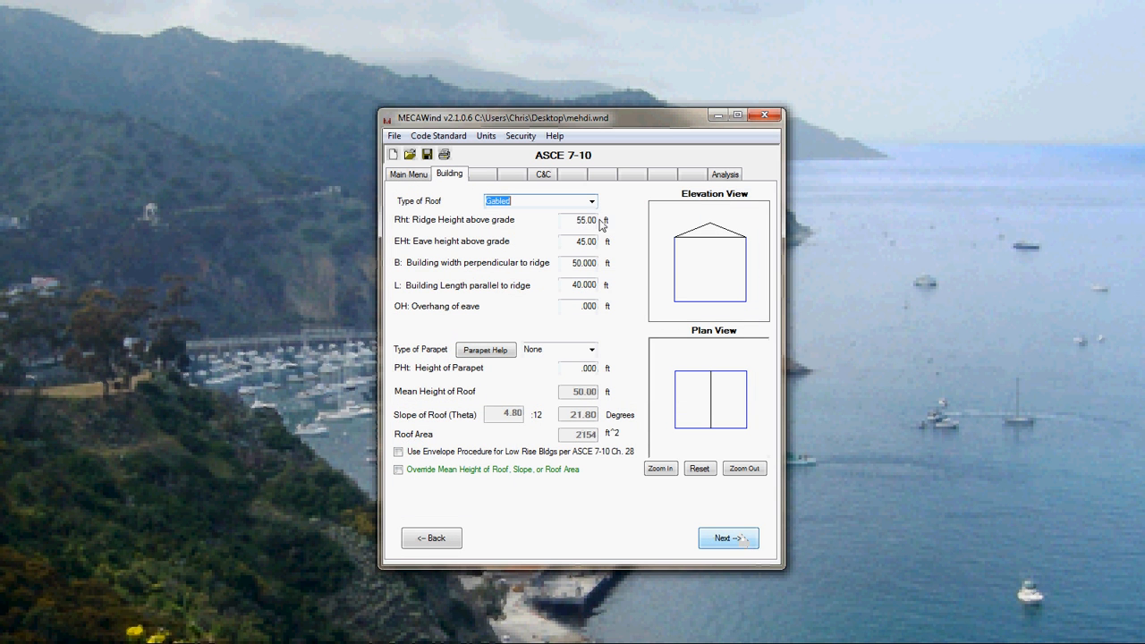
# Set building width B to 60 ft for an 18.43° slope, keeping length 40 ft
pyautogui.click(577, 221)
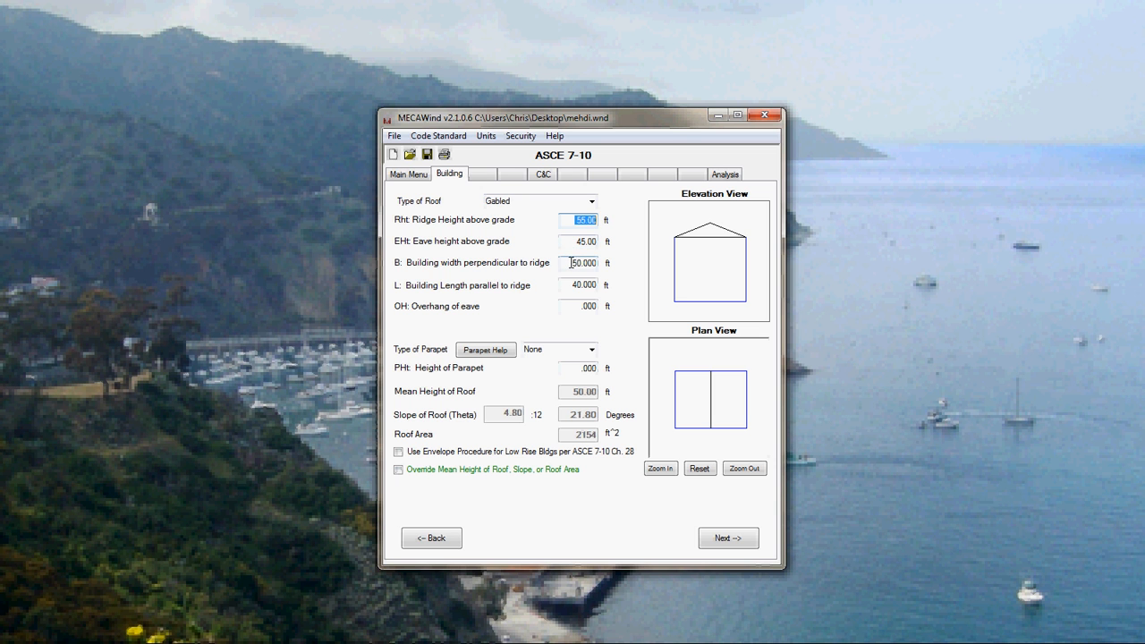
pyautogui.moveTo(571, 263); pyautogui.dragTo(626, 261)
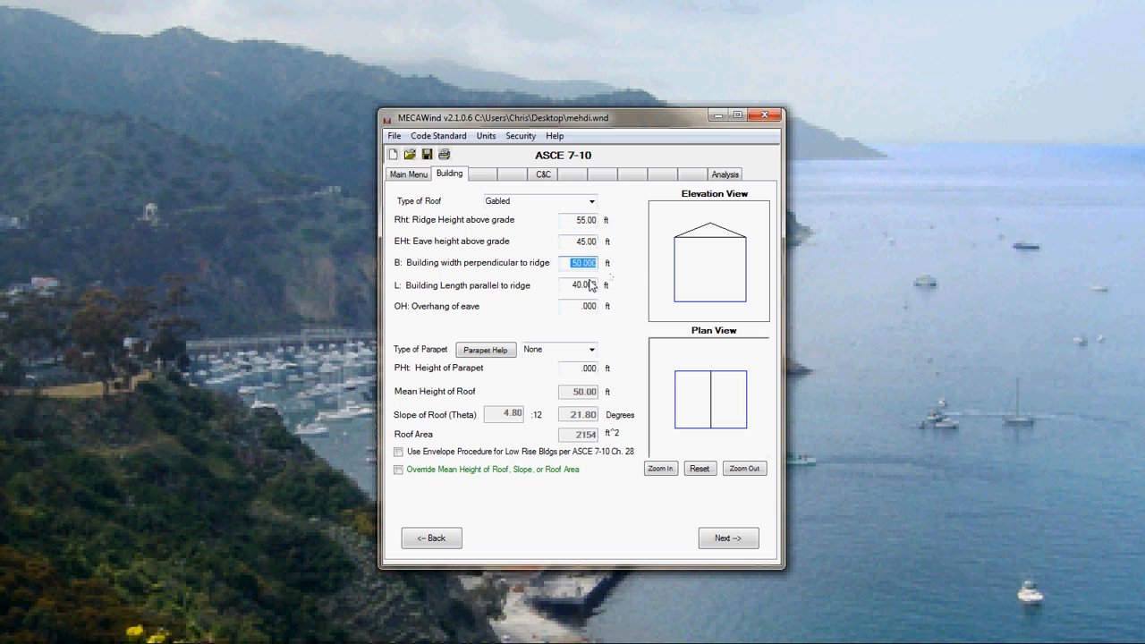
pyautogui.write('60')
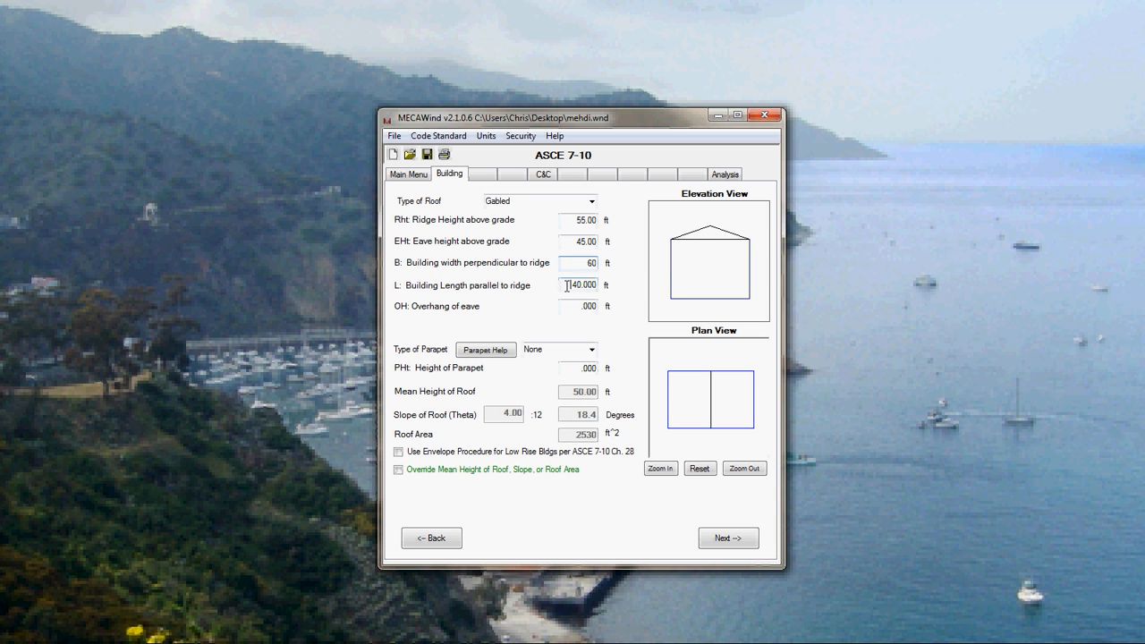
pyautogui.moveTo(567, 284); pyautogui.dragTo(598, 285)
# Toggle the Override Mean Height option on and off, then continue to the C&C zones
pyautogui.click(399, 471)
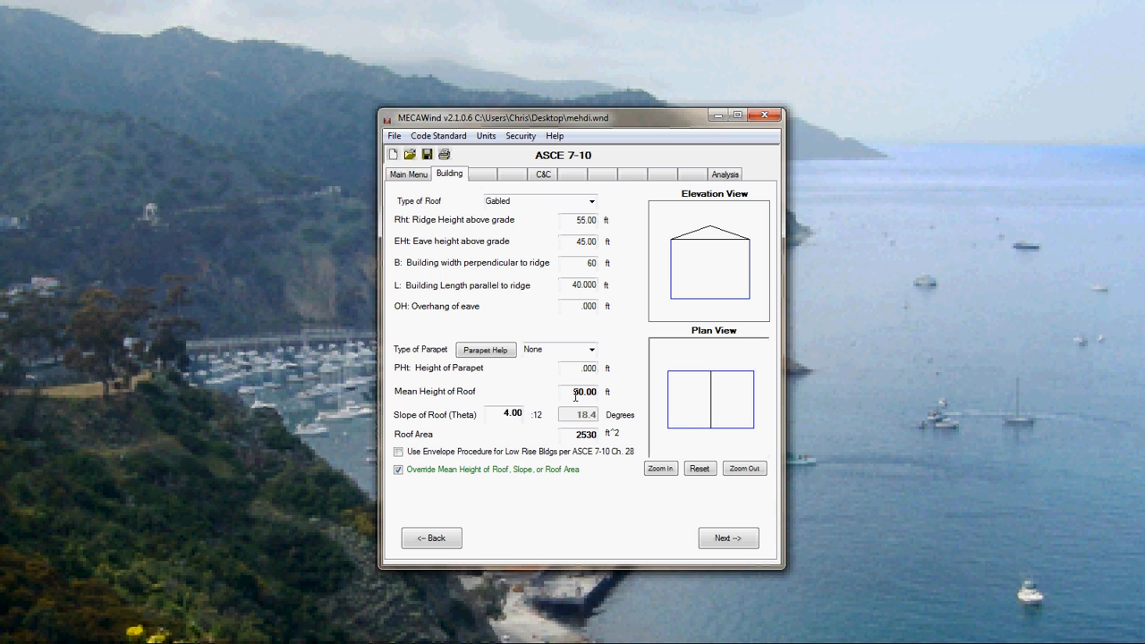
pyautogui.click(399, 471)
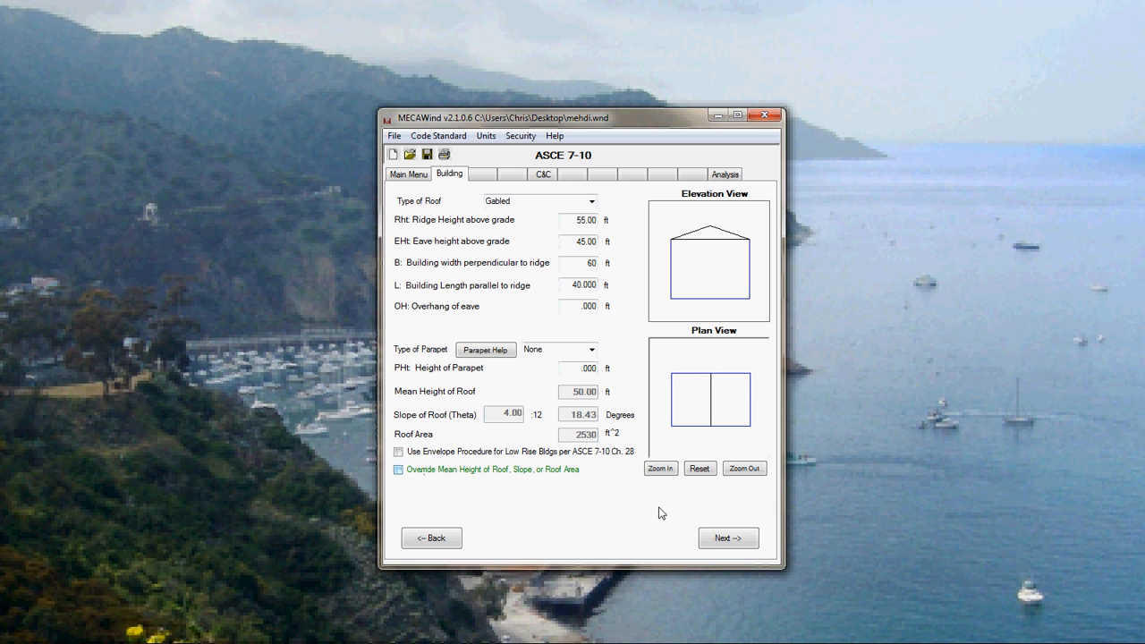
pyautogui.click(728, 537)
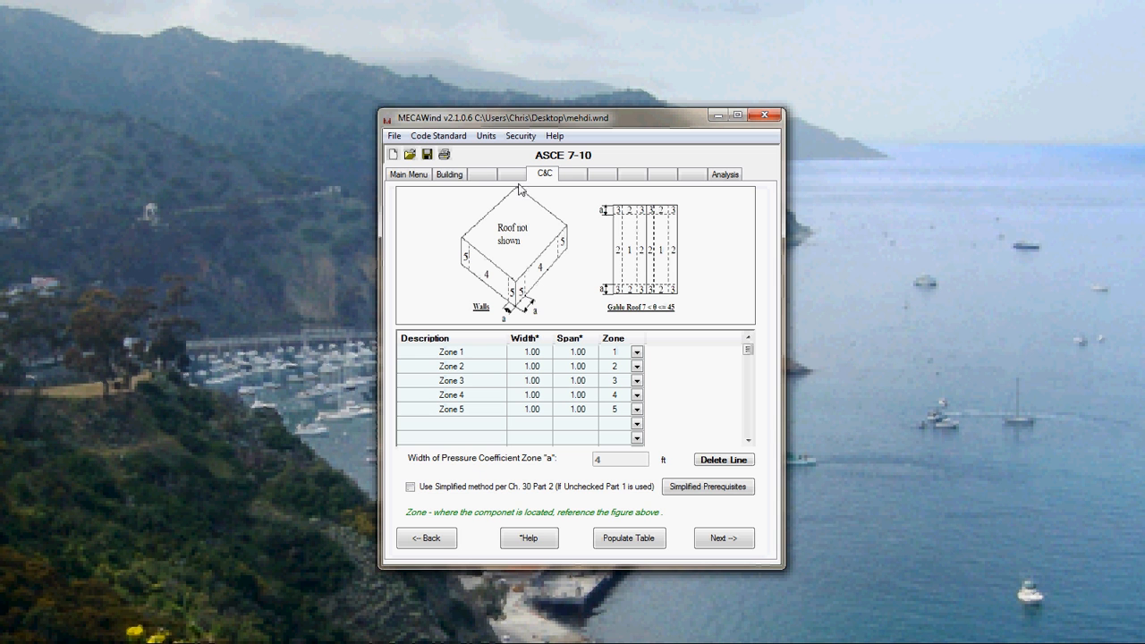
# Delete the existing zone rows and repopulate the table with default Zones 1–5
pyautogui.click(451, 353)
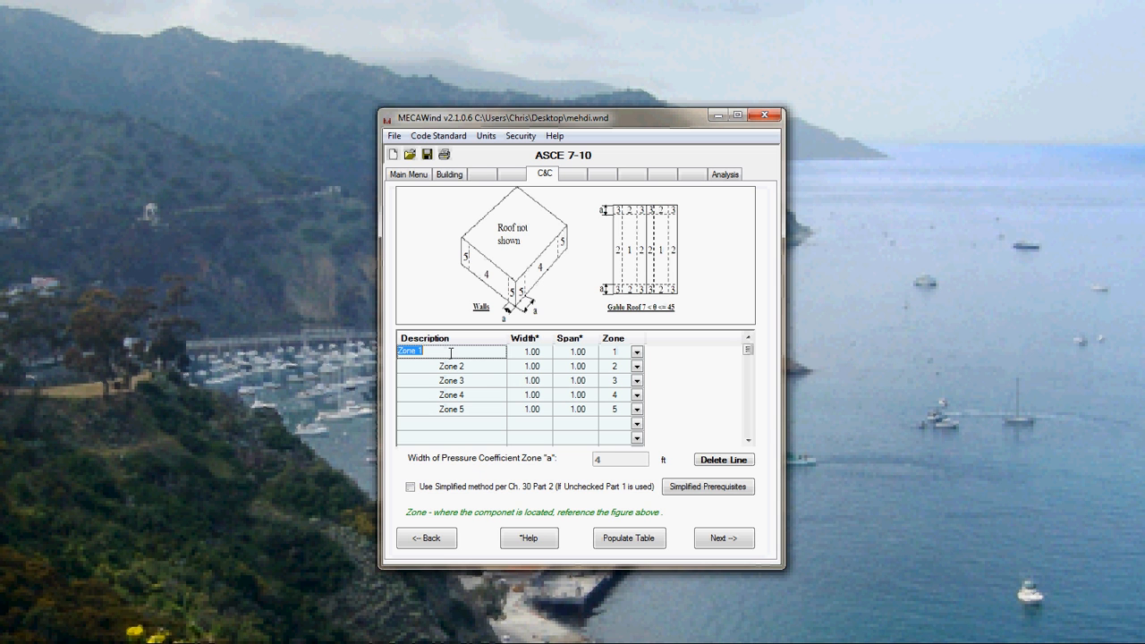
pyautogui.click(724, 460)
pyautogui.click(724, 460)
pyautogui.click(723, 460)
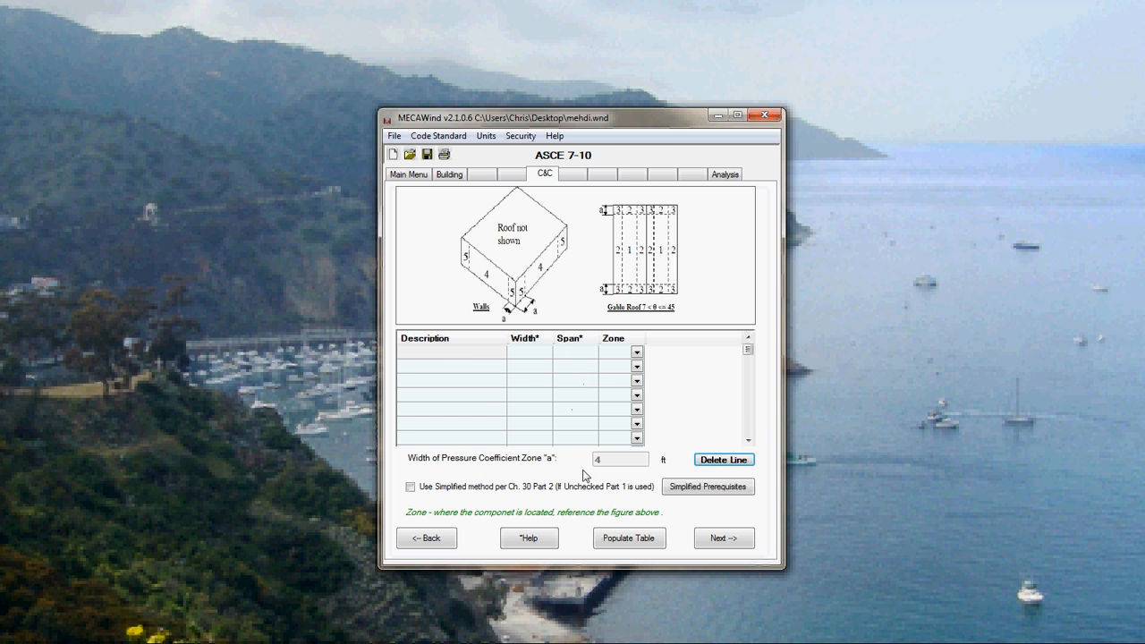
pyautogui.click(447, 361)
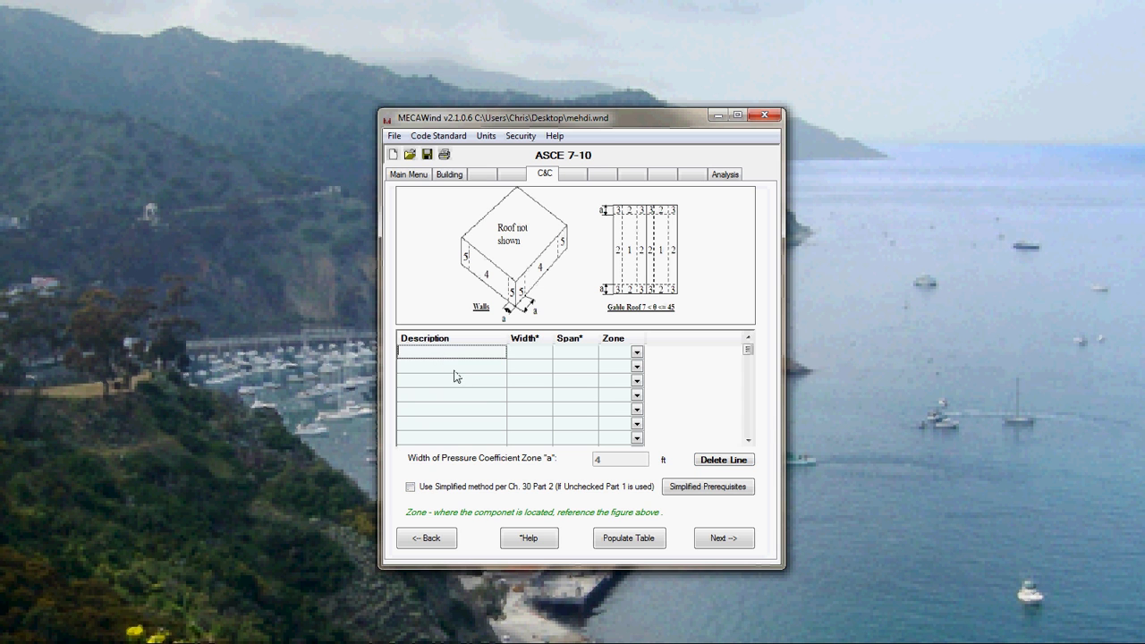
pyautogui.click(641, 545)
pyautogui.click(638, 391)
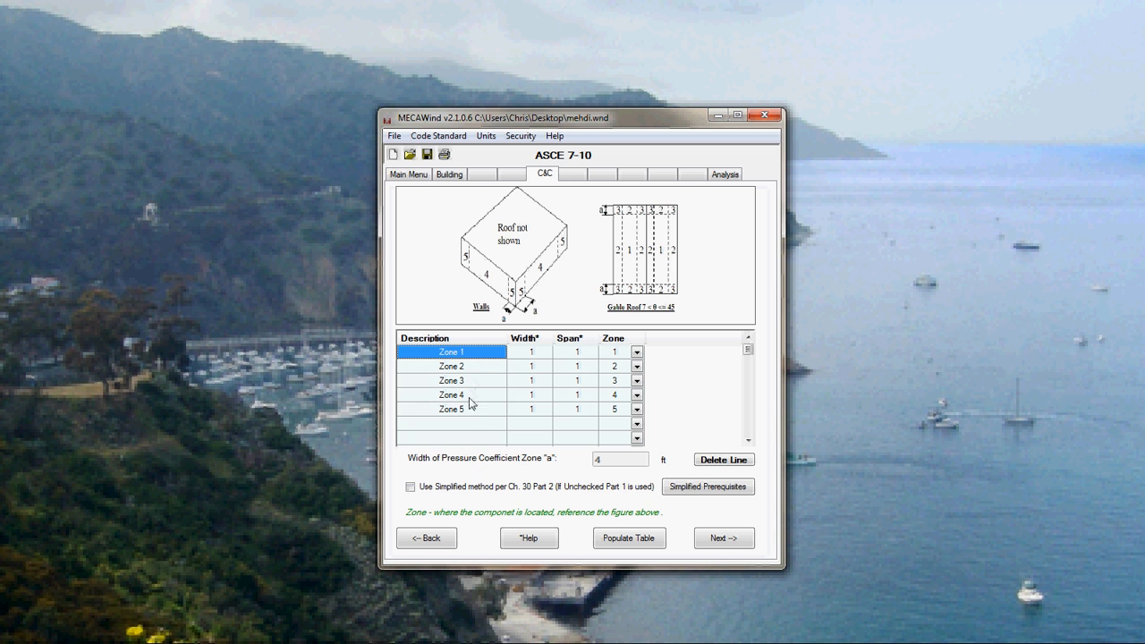
# Inspect the Zone 1 width, span and description entries, each at 1
pyautogui.click(546, 357)
pyautogui.click(581, 354)
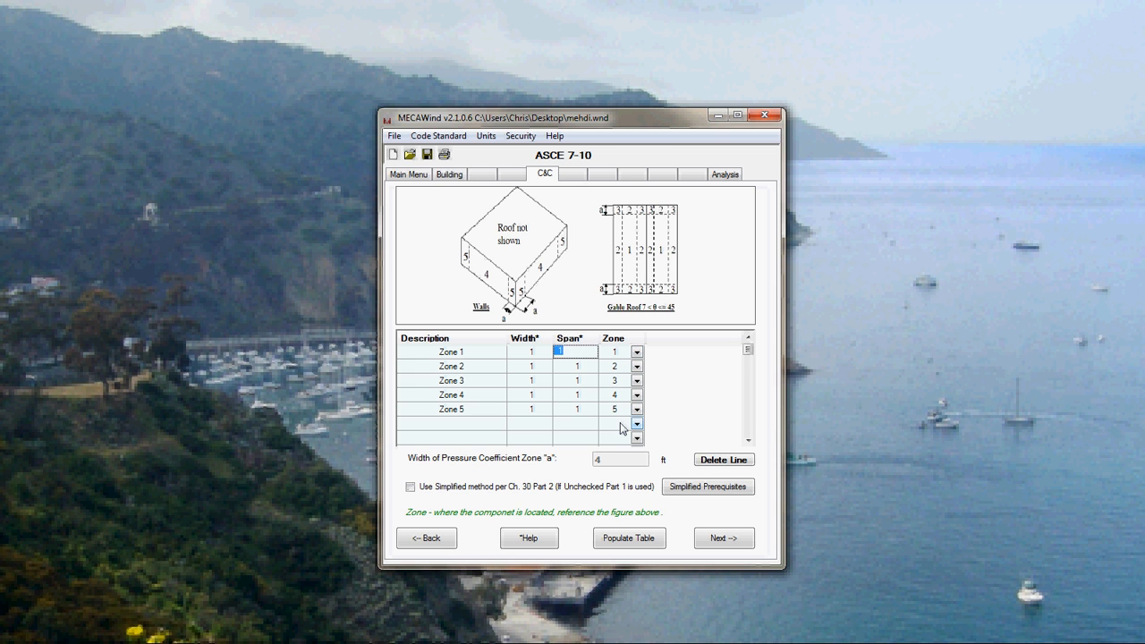
pyautogui.click(486, 353)
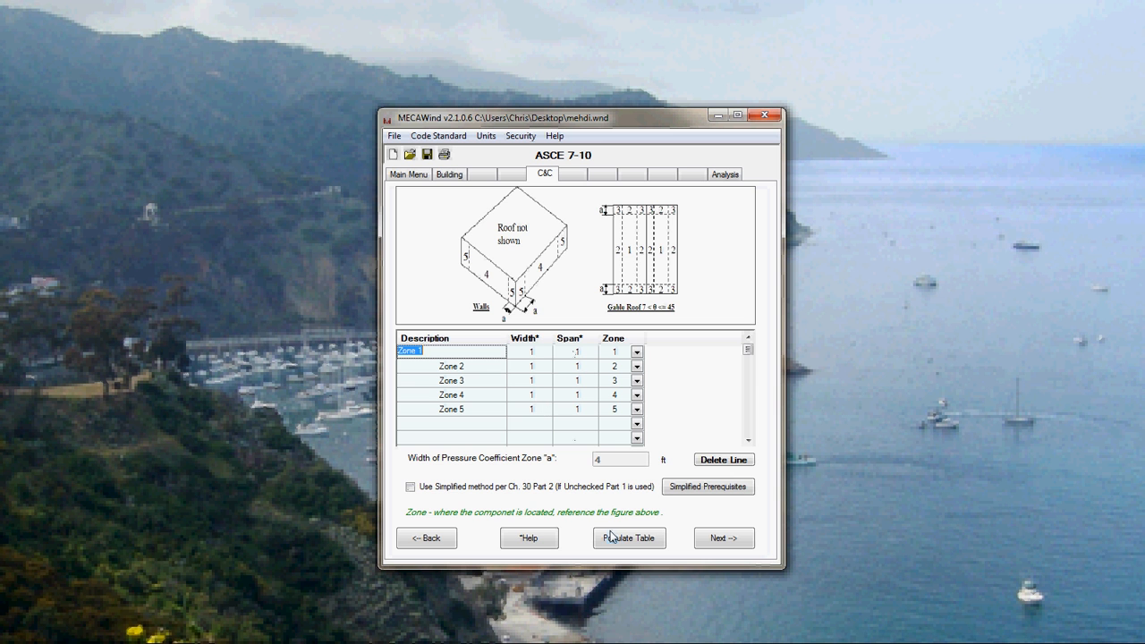
pyautogui.click(532, 544)
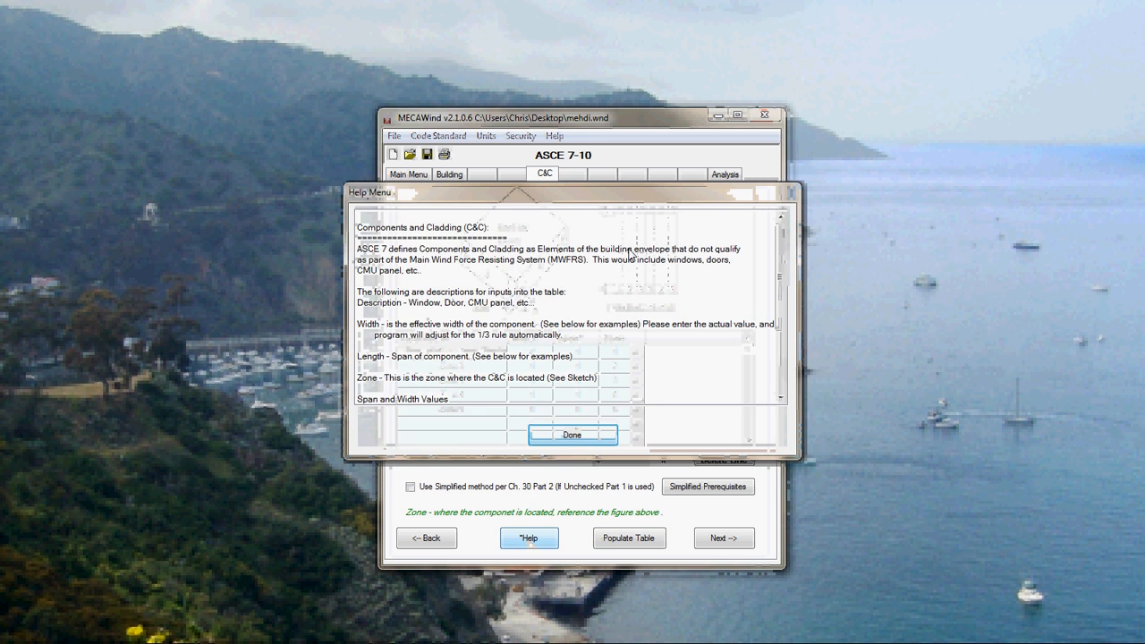
pyautogui.moveTo(600, 192); pyautogui.dragTo(872, 97)
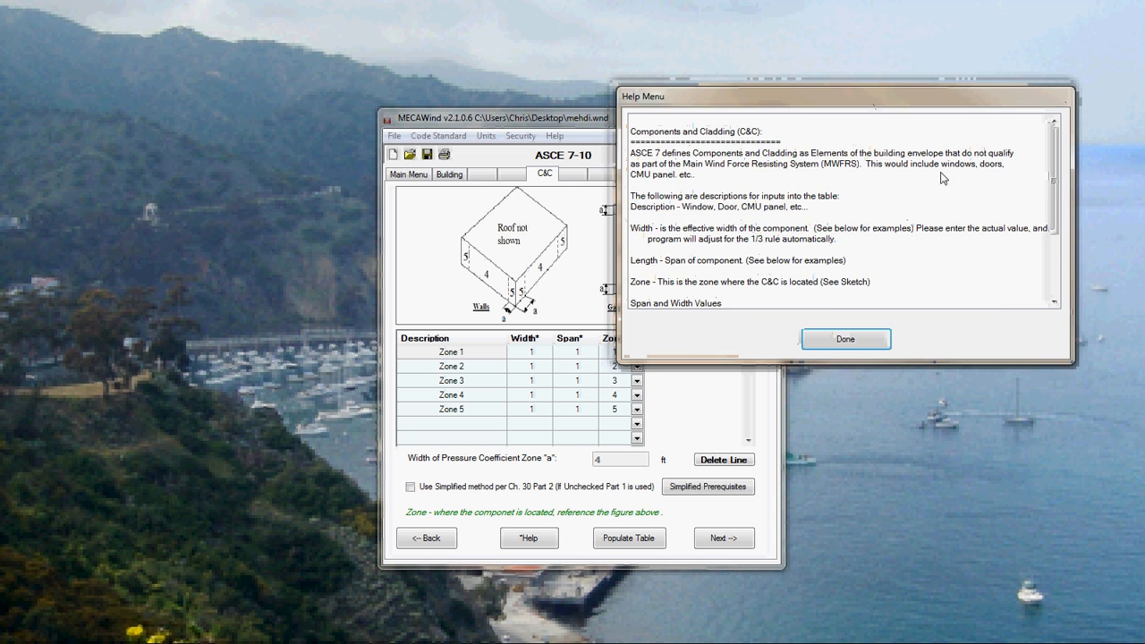
pyautogui.moveTo(1055, 172); pyautogui.dragTo(1057, 248)
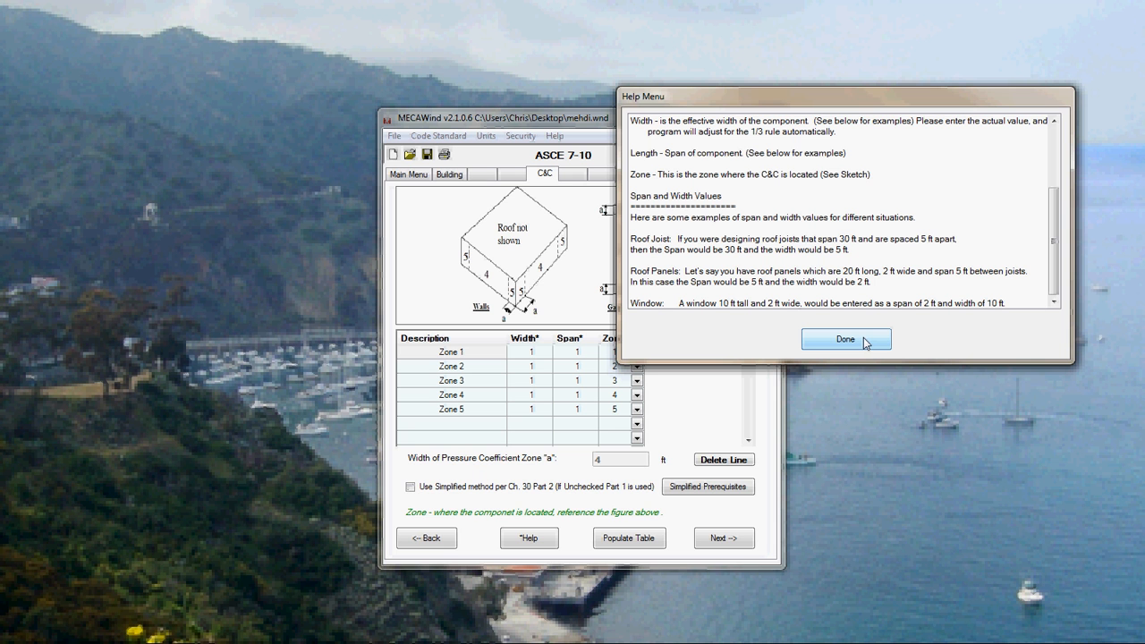
pyautogui.click(865, 343)
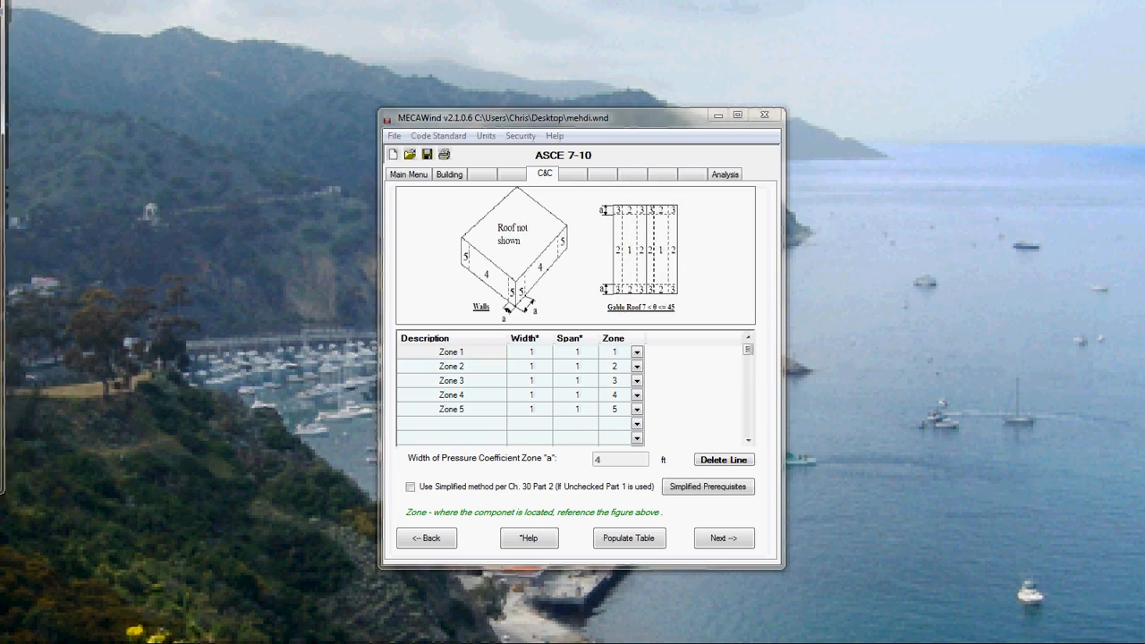
pyautogui.moveTo(10, 81); pyautogui.dragTo(577, 66)
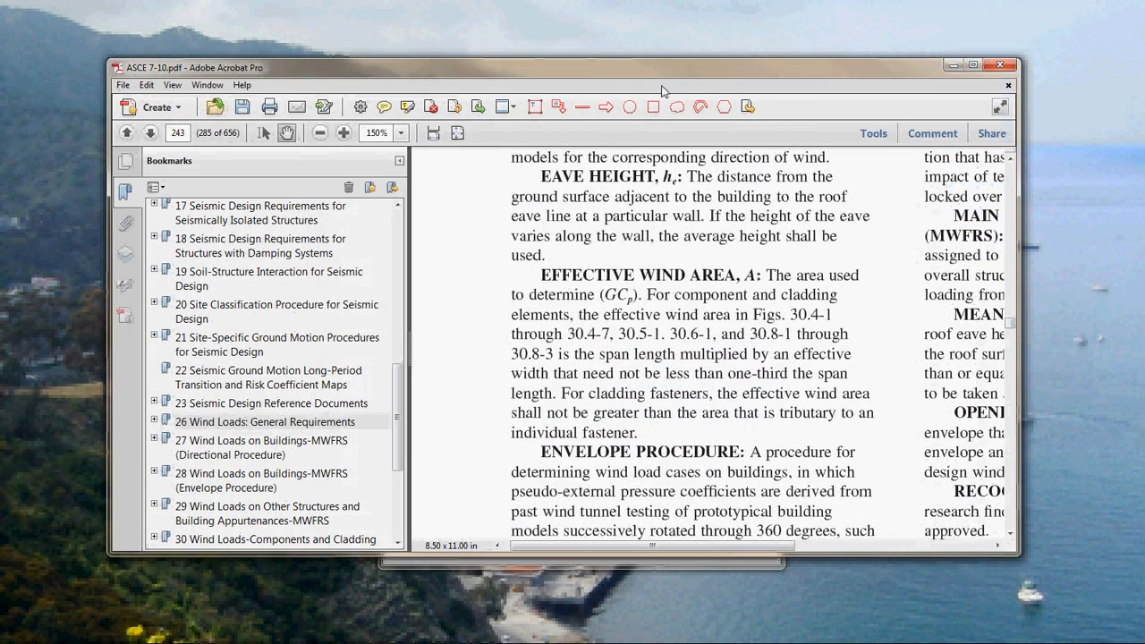
pyautogui.click(984, 62)
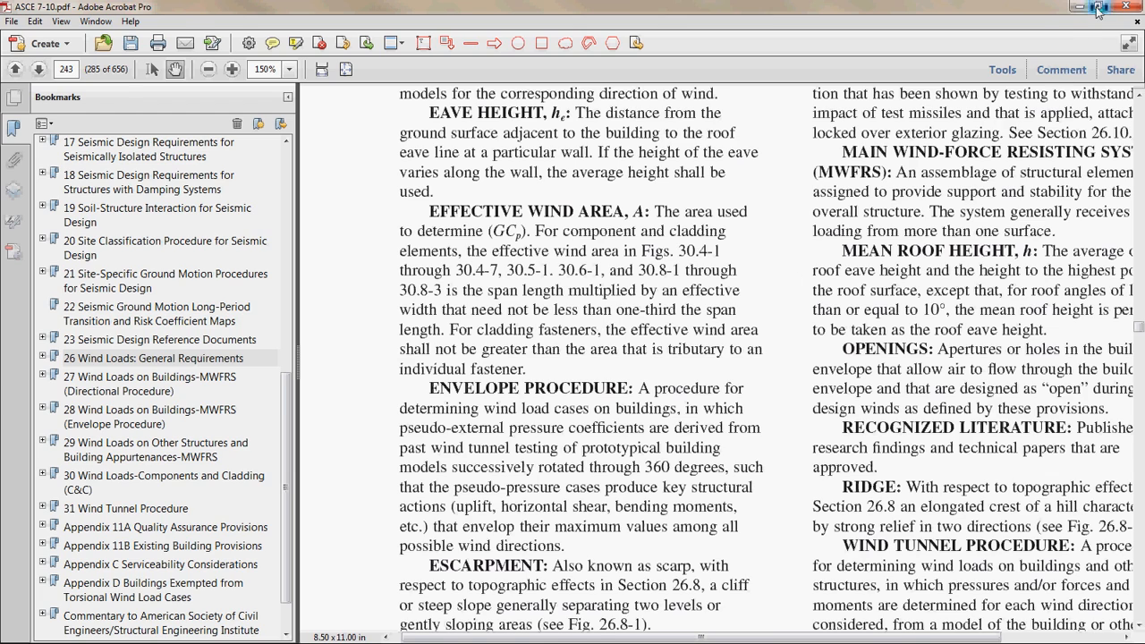
pyautogui.click(1099, 7)
pyautogui.hotkey('alt', 'Tab')
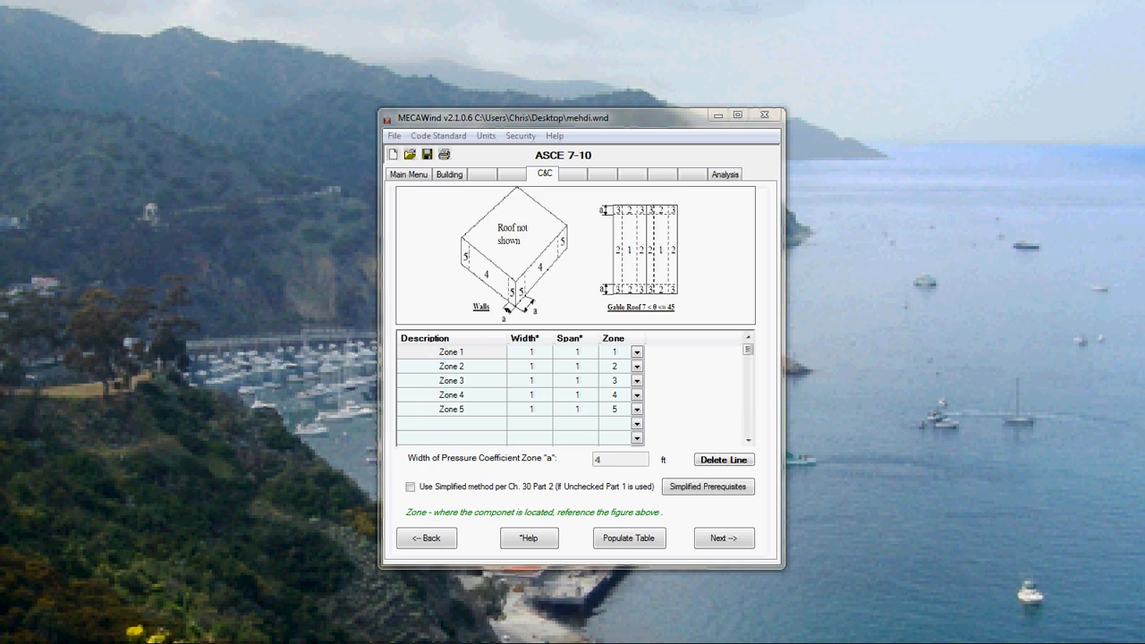
# Review Figure 30.4-2B gable roof coefficients in the ASCE 7-10 PDF, then move it aside
pyautogui.click(449, 174)
pyautogui.moveTo(5, 65); pyautogui.dragTo(531, 65)
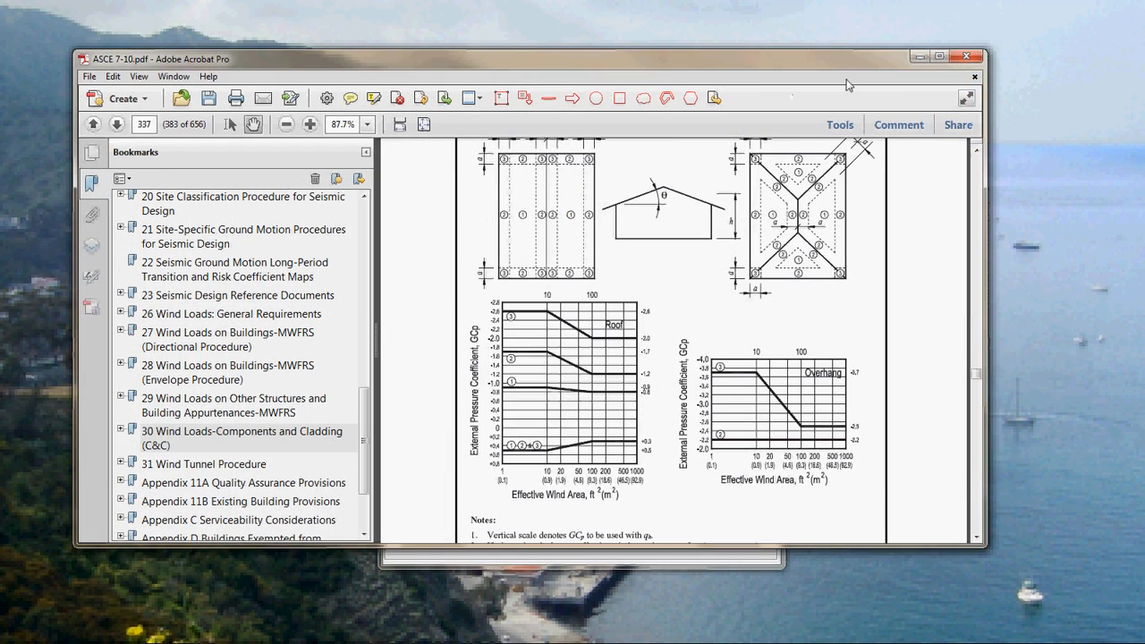
pyautogui.click(940, 56)
pyautogui.scroll(3, 744, 186)
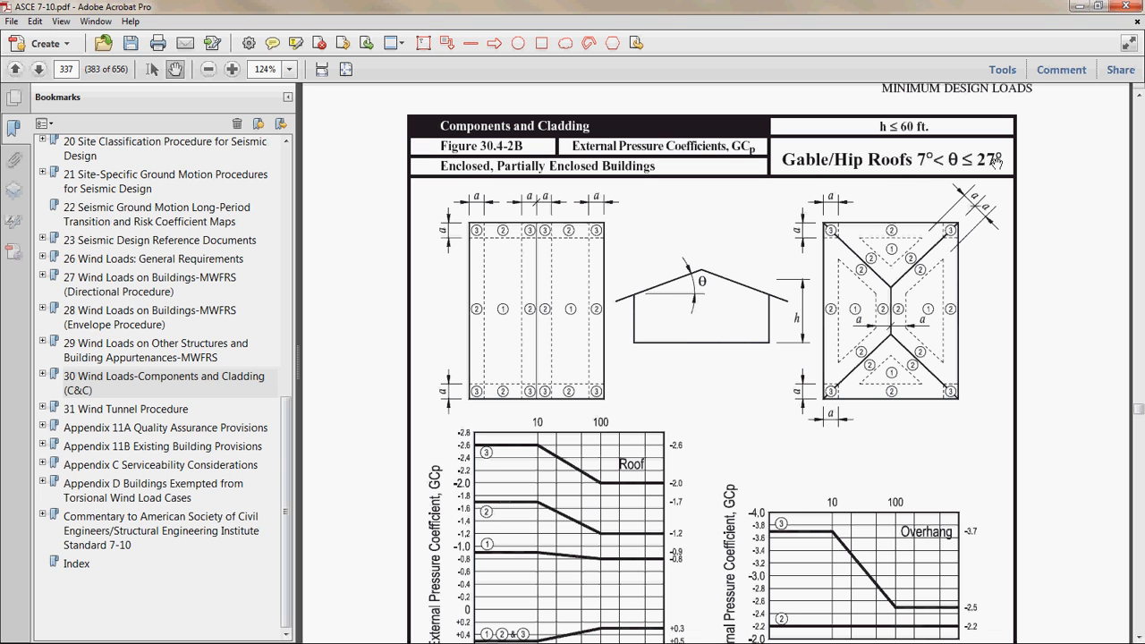
pyautogui.scroll(-3, 808, 385)
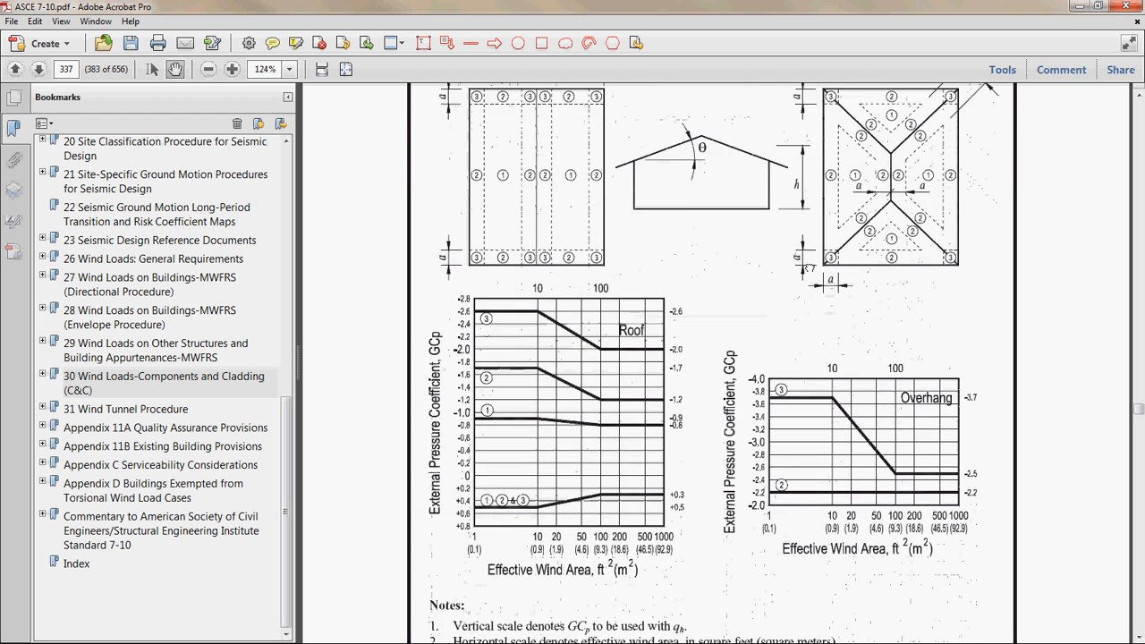
pyautogui.scroll(-3, 808, 268)
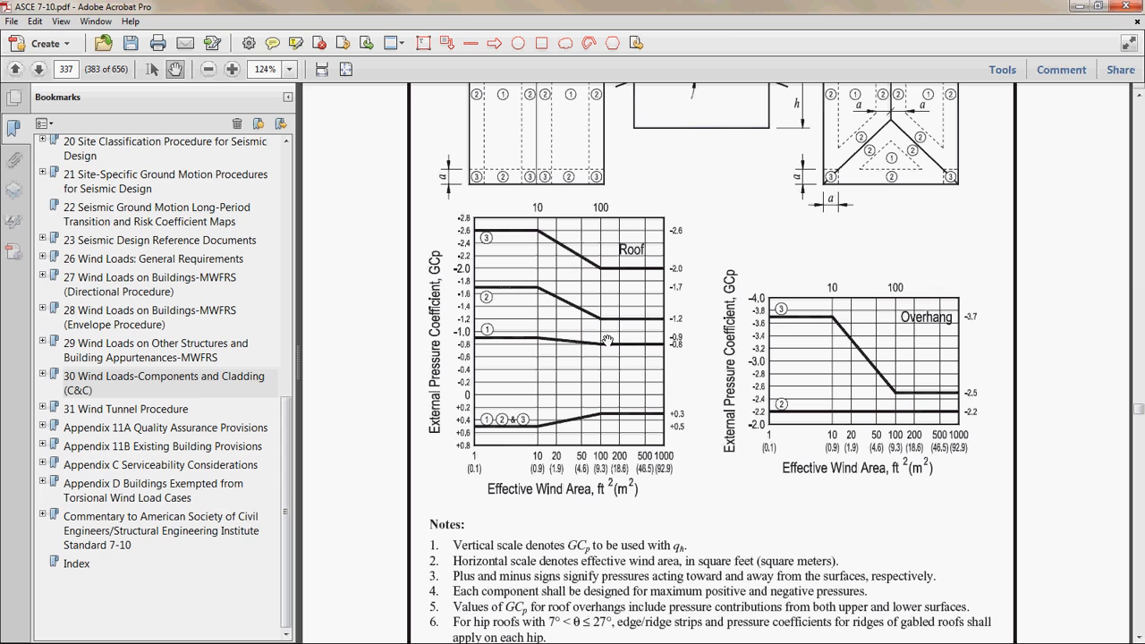
pyautogui.moveTo(778, 9); pyautogui.dragTo(35, 49)
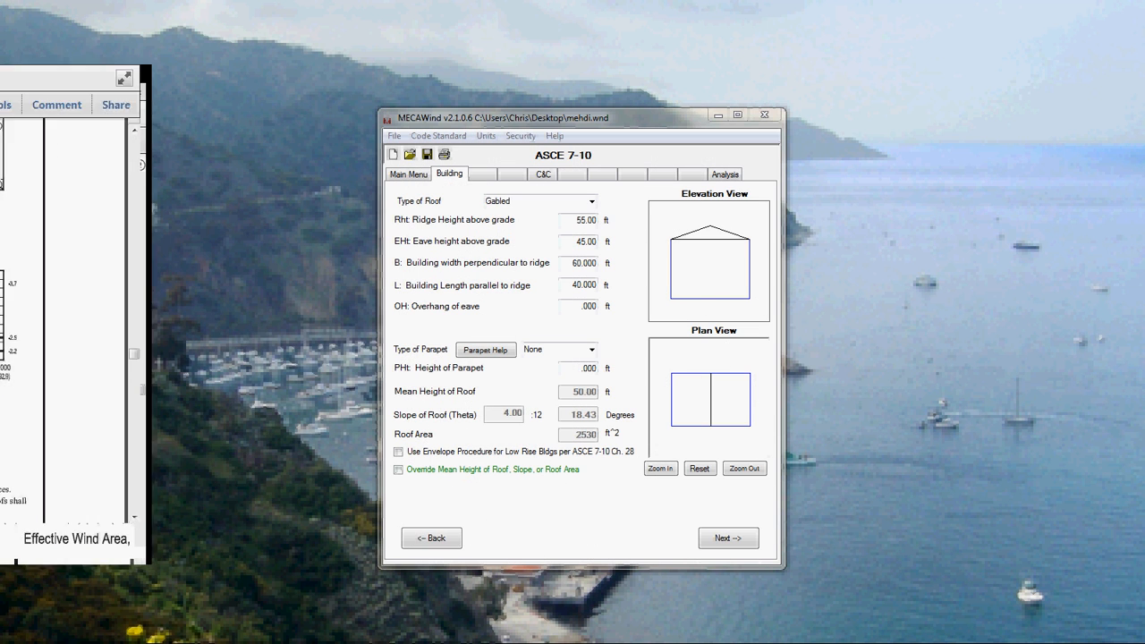
# Enter Zone 1 as 5 by 5 and Zone 2 as 2 by 10, then continue to Analysis
pyautogui.click(544, 173)
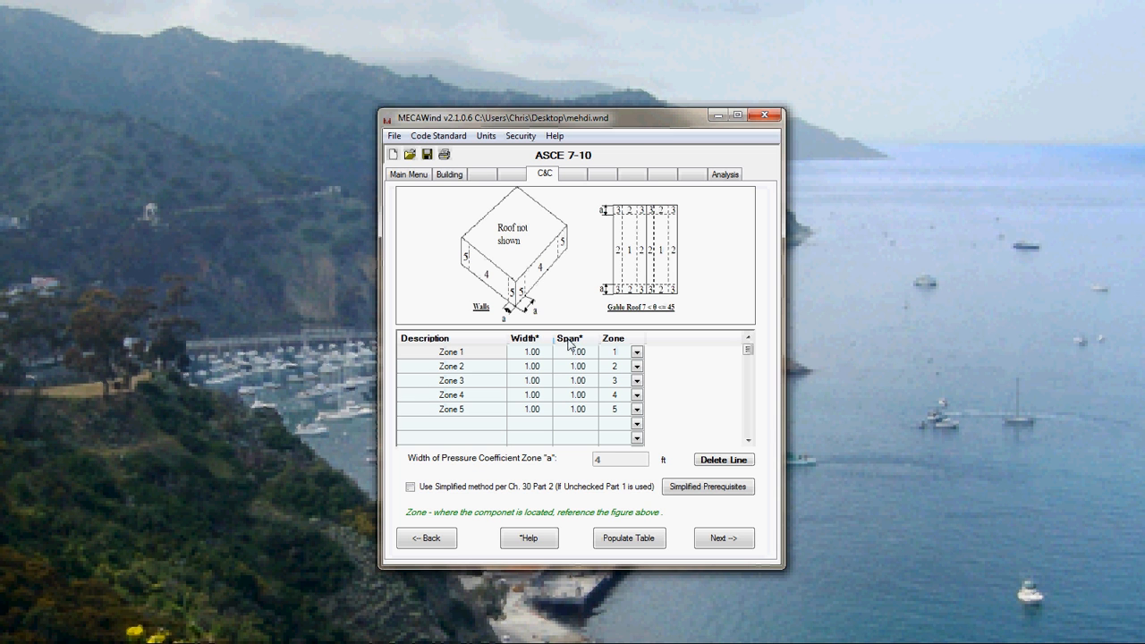
pyautogui.click(544, 354)
pyautogui.write('5')
pyautogui.click(573, 352)
pyautogui.write('5')
pyautogui.click(537, 367)
pyautogui.write('2')
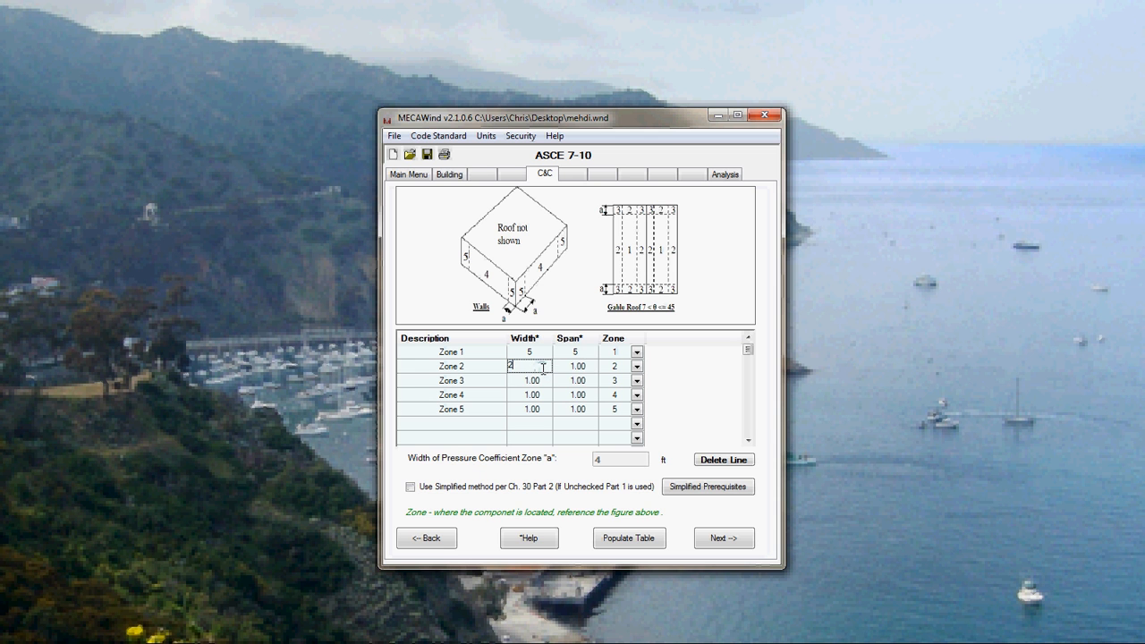
pyautogui.click(582, 366)
pyautogui.write('1')
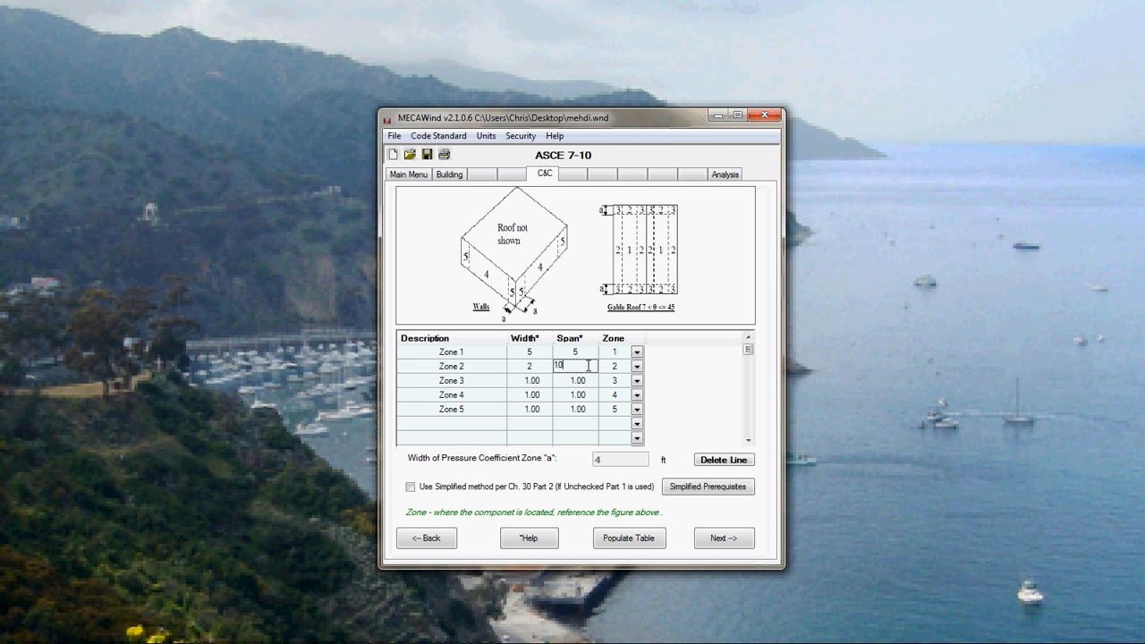
pyautogui.write('0')
pyautogui.click(577, 381)
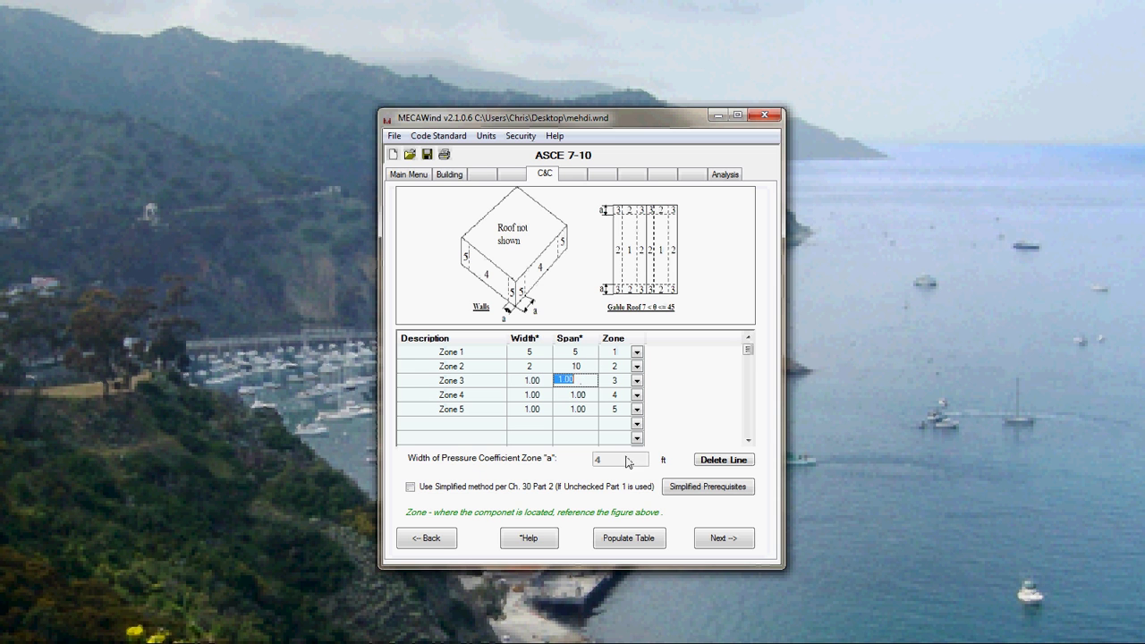
pyautogui.click(724, 538)
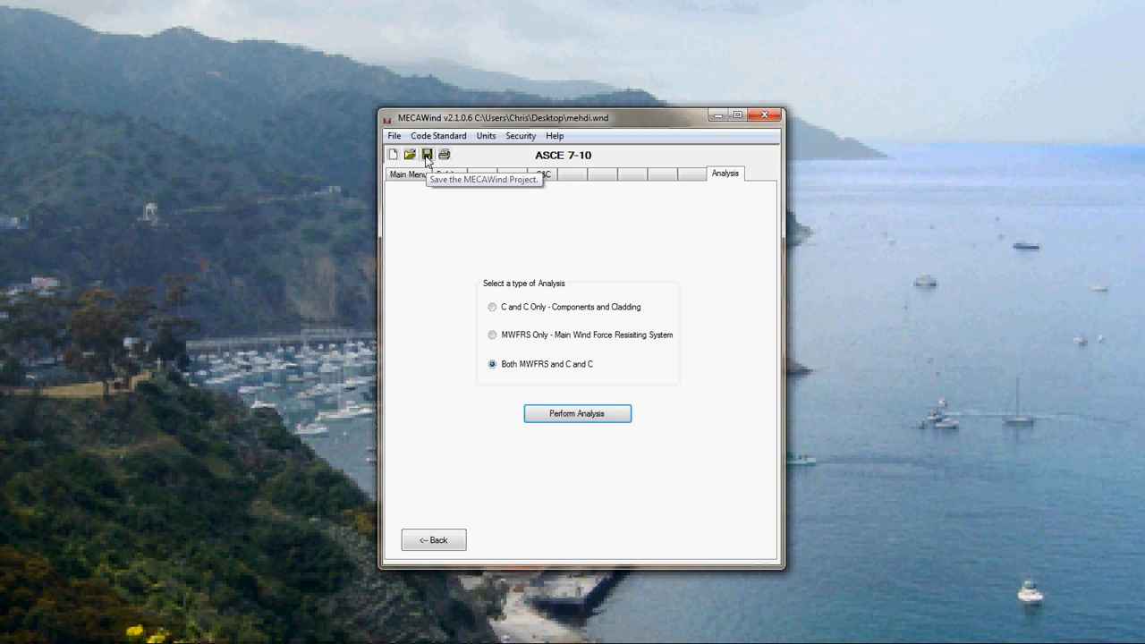
# Save the project and run the combined MWFRS and C&C analysis
pyautogui.click(428, 156)
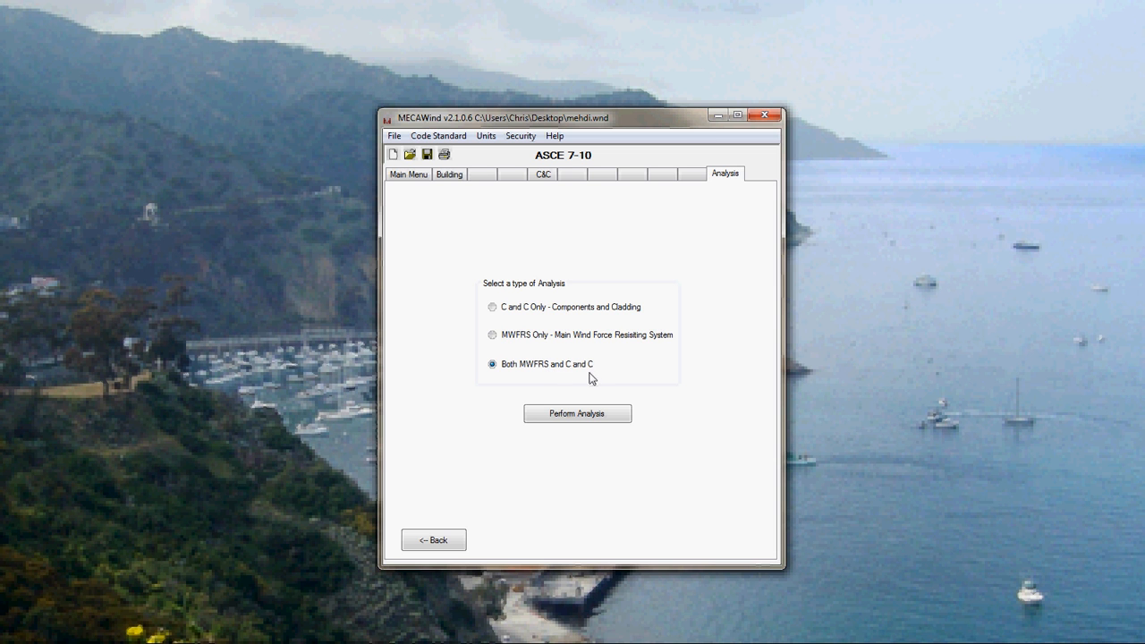
pyautogui.click(576, 417)
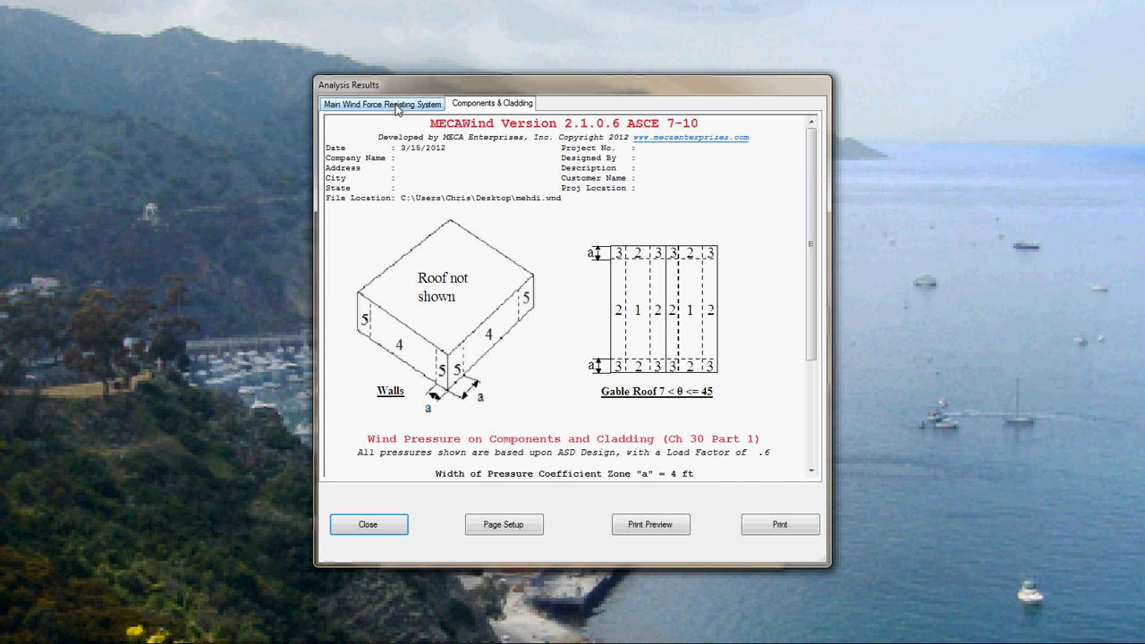
pyautogui.click(398, 109)
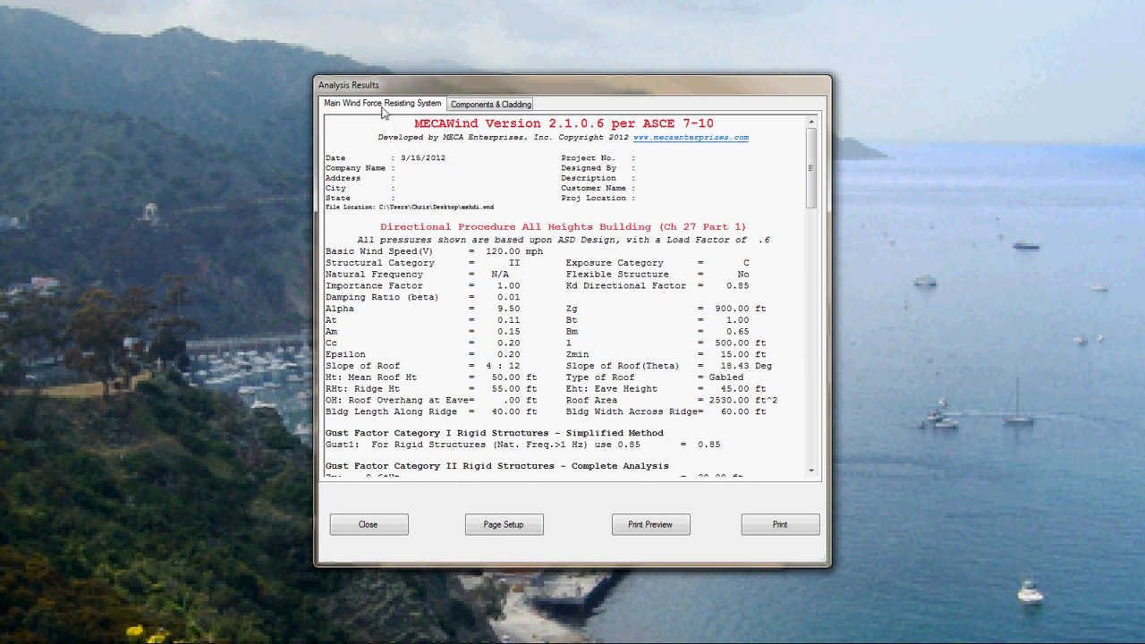
pyautogui.click(491, 104)
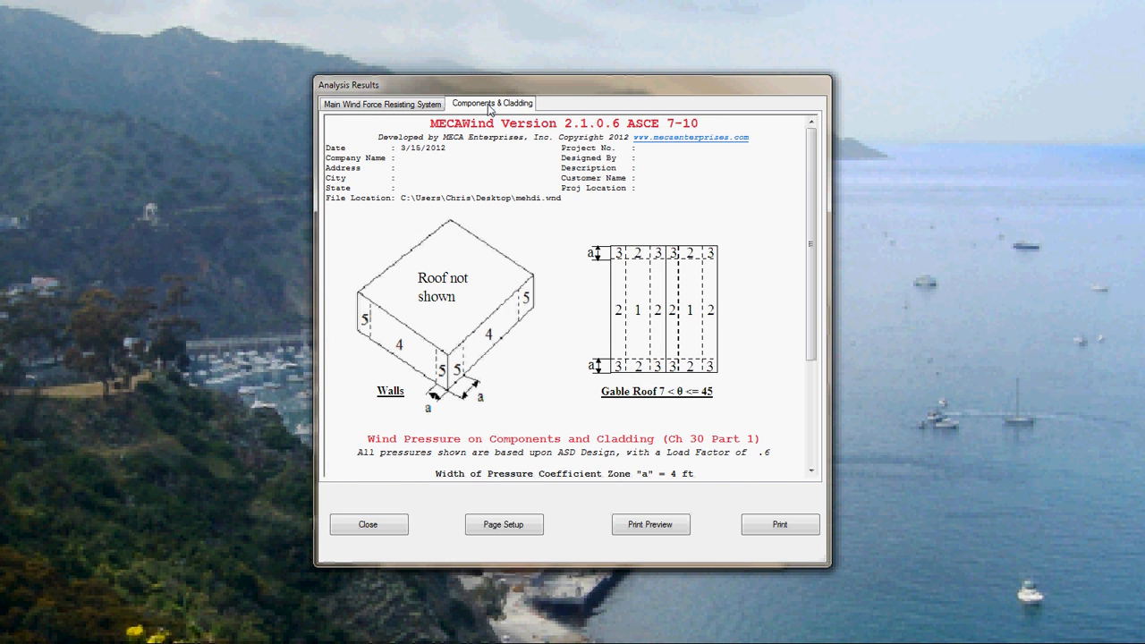
pyautogui.click(417, 109)
pyautogui.click(476, 105)
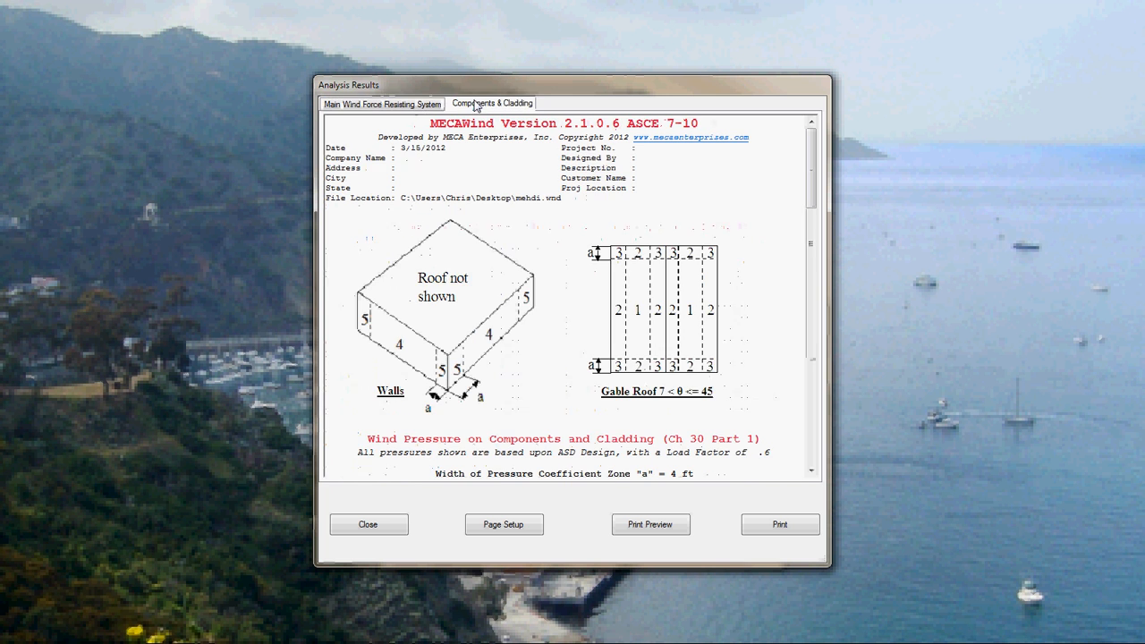
pyautogui.click(385, 104)
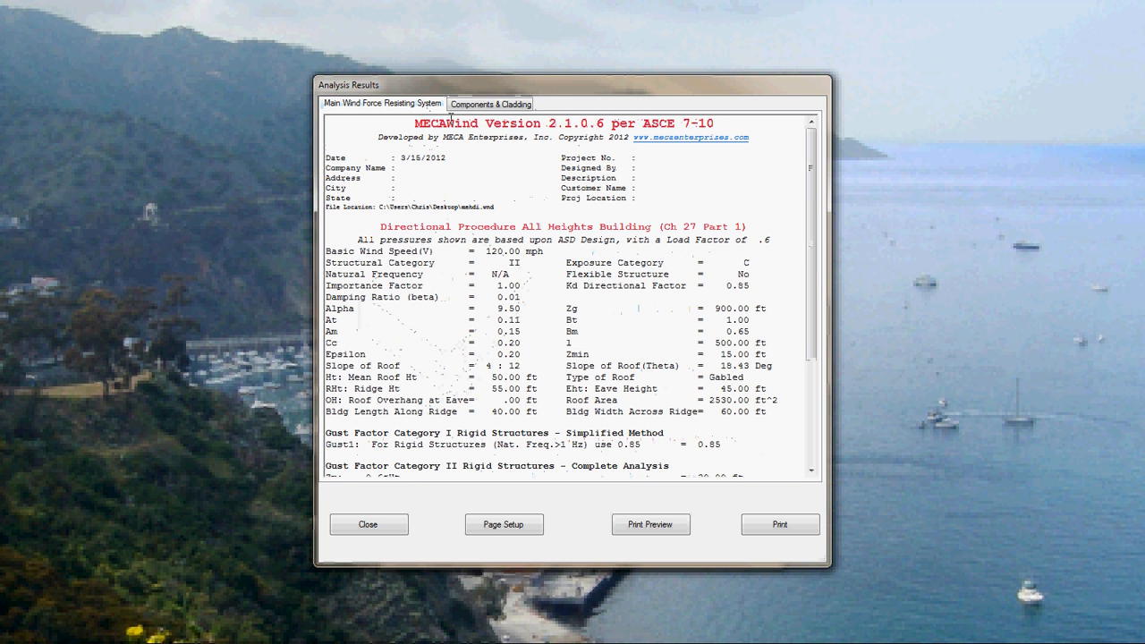
pyautogui.moveTo(810, 159)
pyautogui.mouseDown()
pyautogui.moveTo(820, 240)
pyautogui.moveTo(817, 179)
pyautogui.mouseUp()
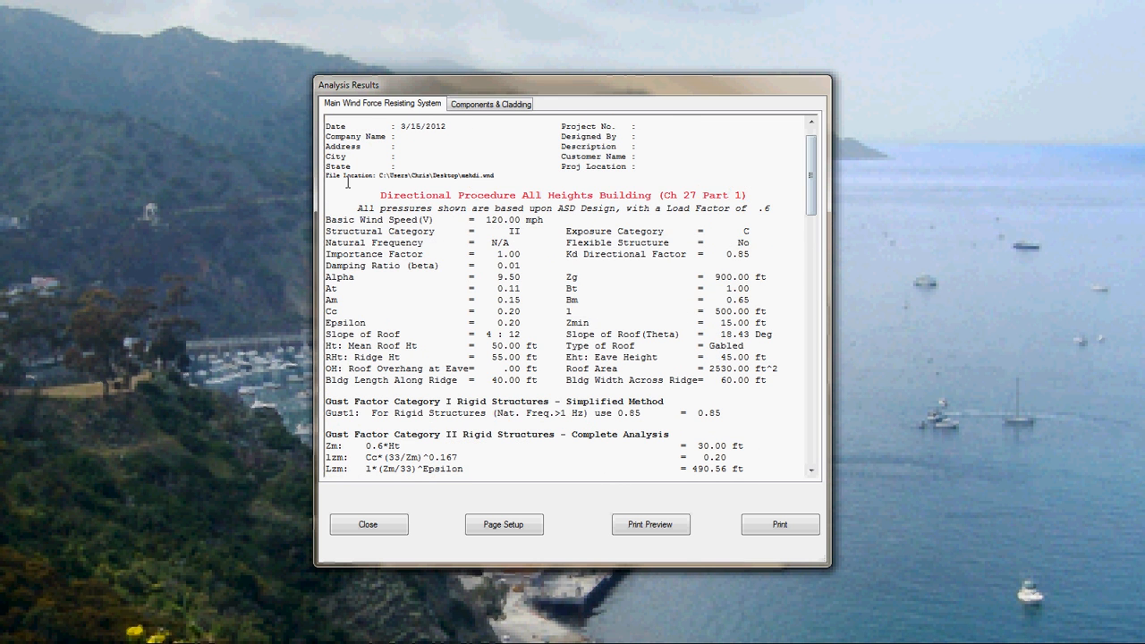
pyautogui.moveTo(348, 183); pyautogui.dragTo(771, 324)
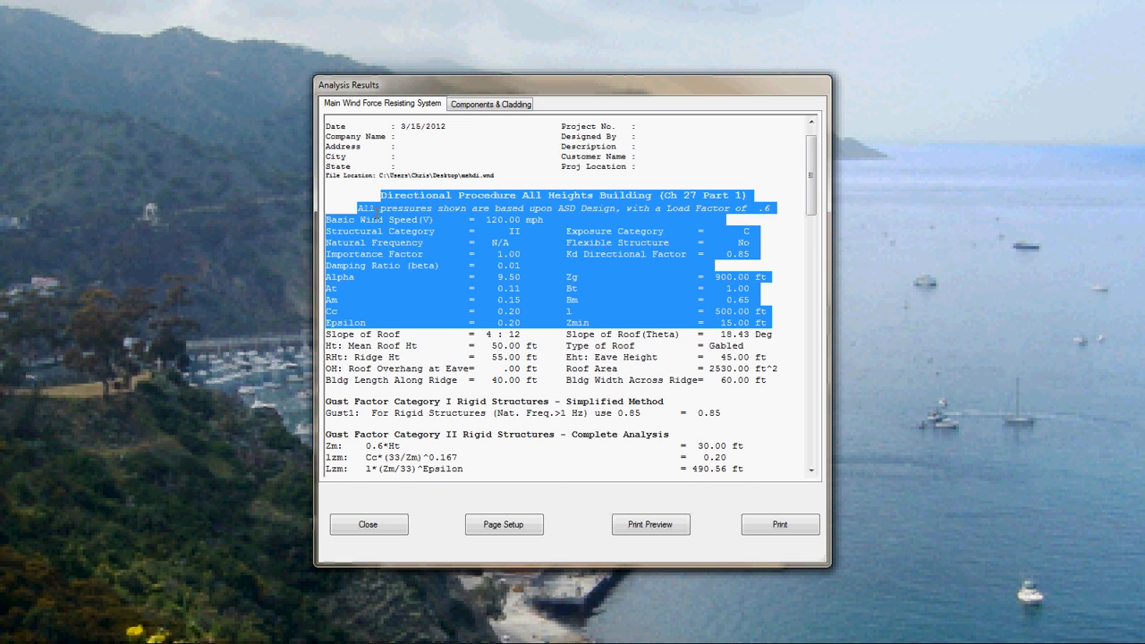
pyautogui.scroll(1, 380, 212)
pyautogui.click(380, 212)
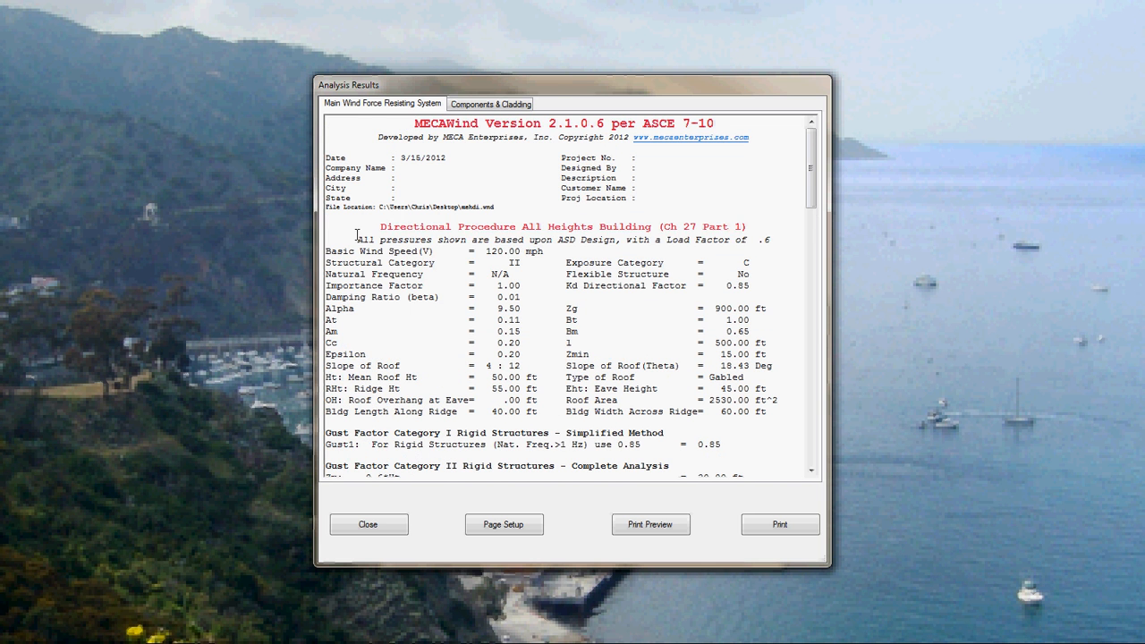
pyautogui.moveTo(357, 238); pyautogui.dragTo(495, 237)
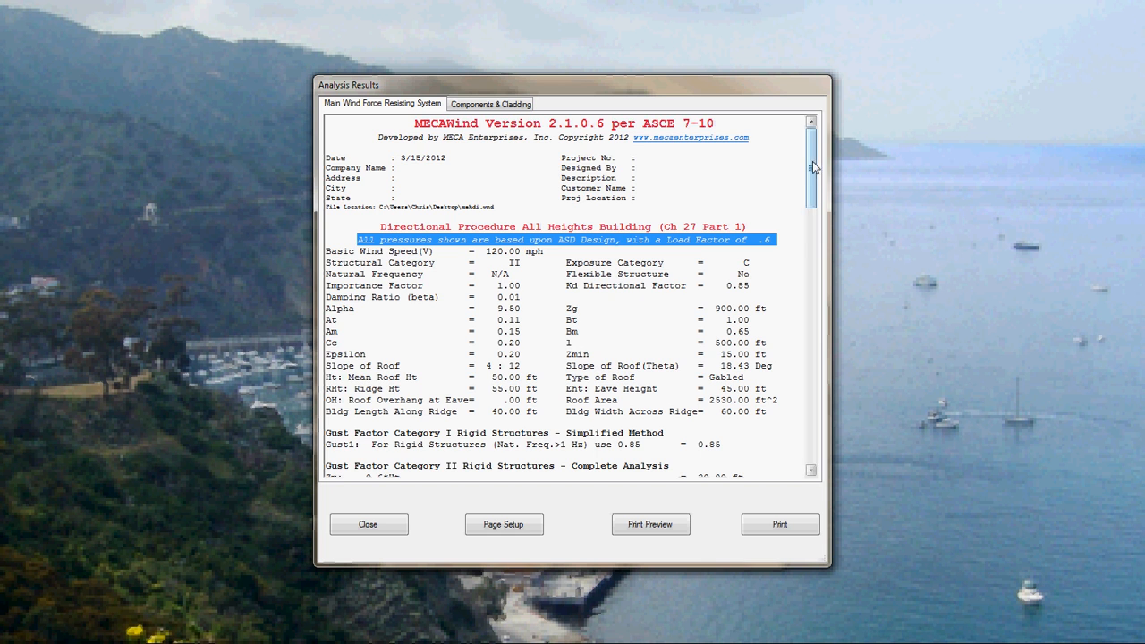
pyautogui.moveTo(814, 167); pyautogui.dragTo(810, 349)
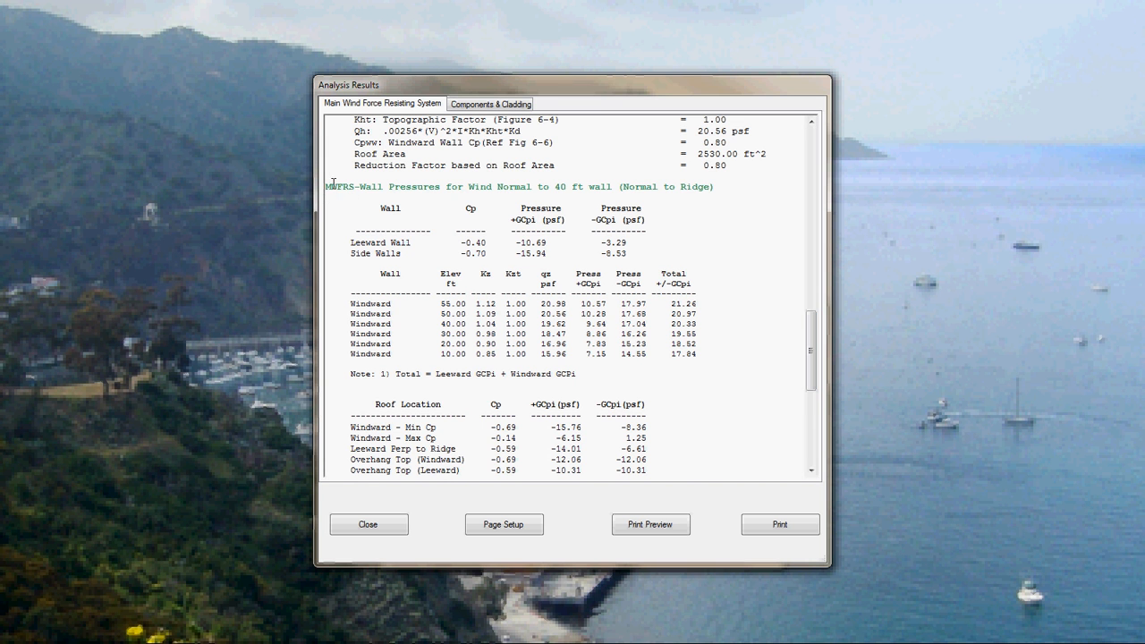
pyautogui.moveTo(328, 186)
pyautogui.mouseDown()
pyautogui.moveTo(382, 201)
pyautogui.moveTo(389, 227)
pyautogui.mouseUp()
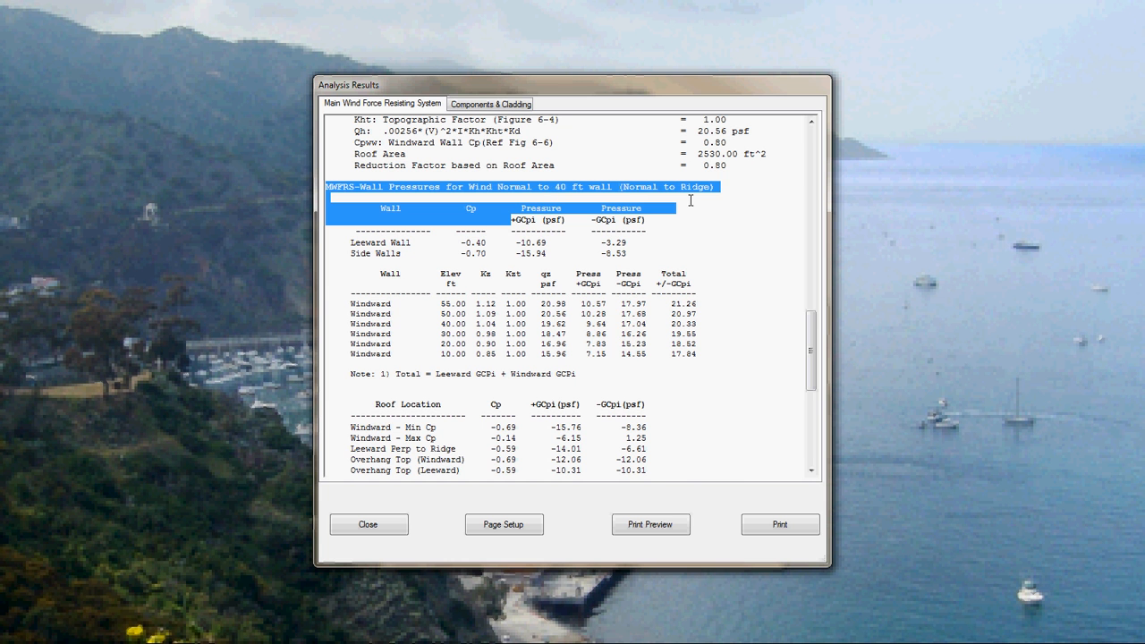
pyautogui.click(721, 255)
pyautogui.scroll(-3, 729, 250)
pyautogui.scroll(-3, 728, 251)
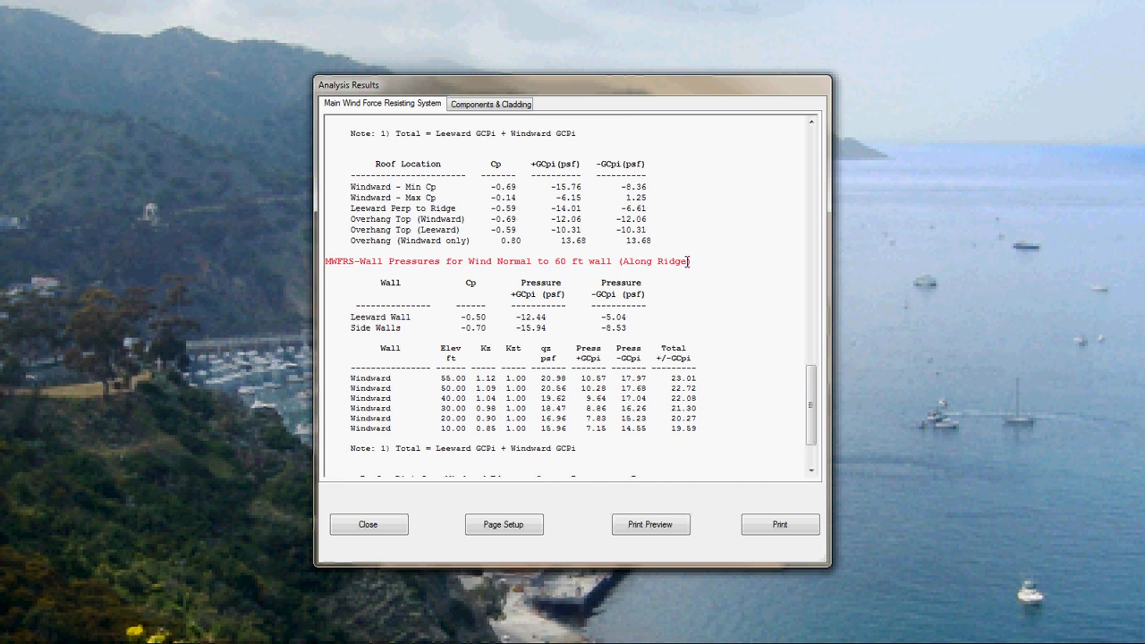
pyautogui.scroll(-3, 689, 269)
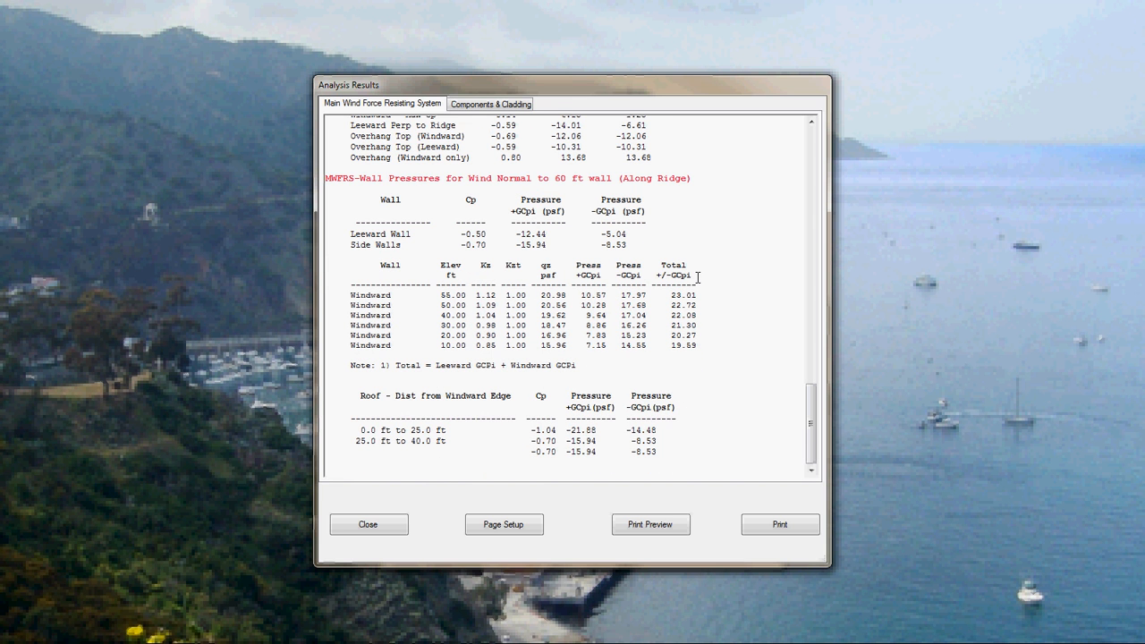
pyautogui.scroll(1, 536, 295)
pyautogui.scroll(-1, 403, 295)
pyautogui.click(343, 234)
pyautogui.click(345, 298)
pyautogui.click(432, 294)
pyautogui.click(490, 103)
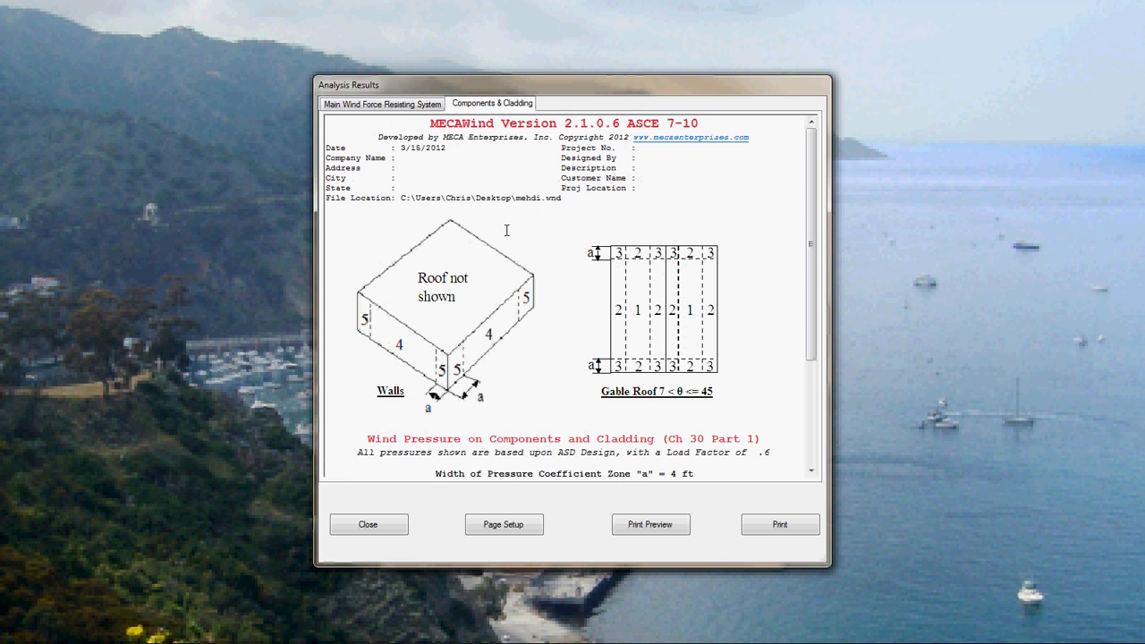
pyautogui.scroll(-3, 507, 231)
pyautogui.scroll(-3, 537, 268)
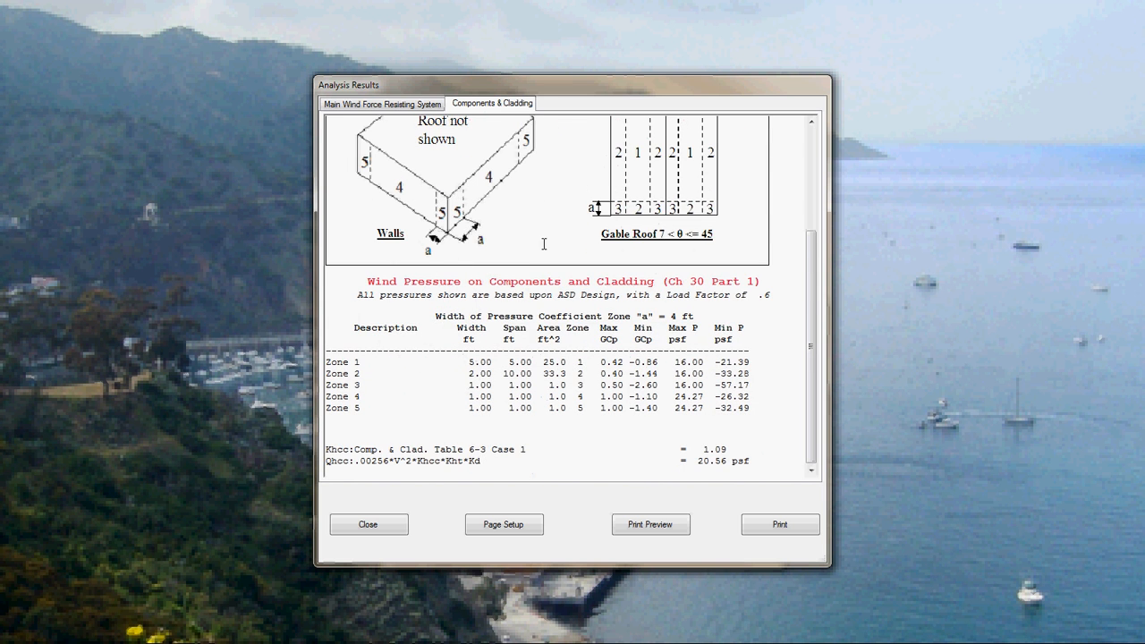
pyautogui.scroll(1, 587, 318)
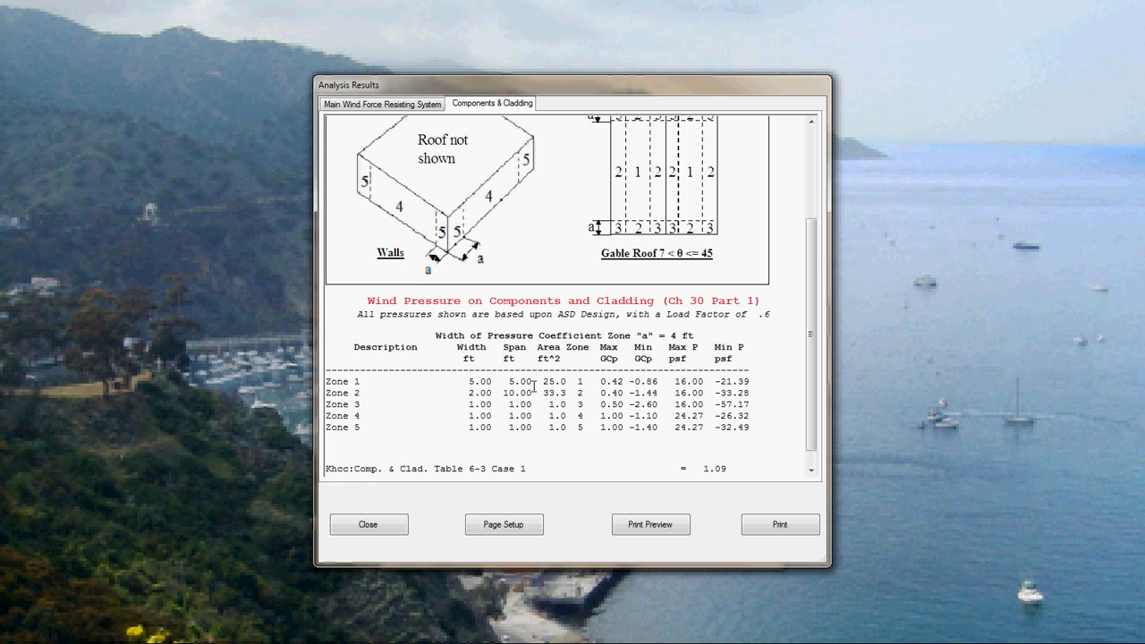
pyautogui.scroll(1, 470, 394)
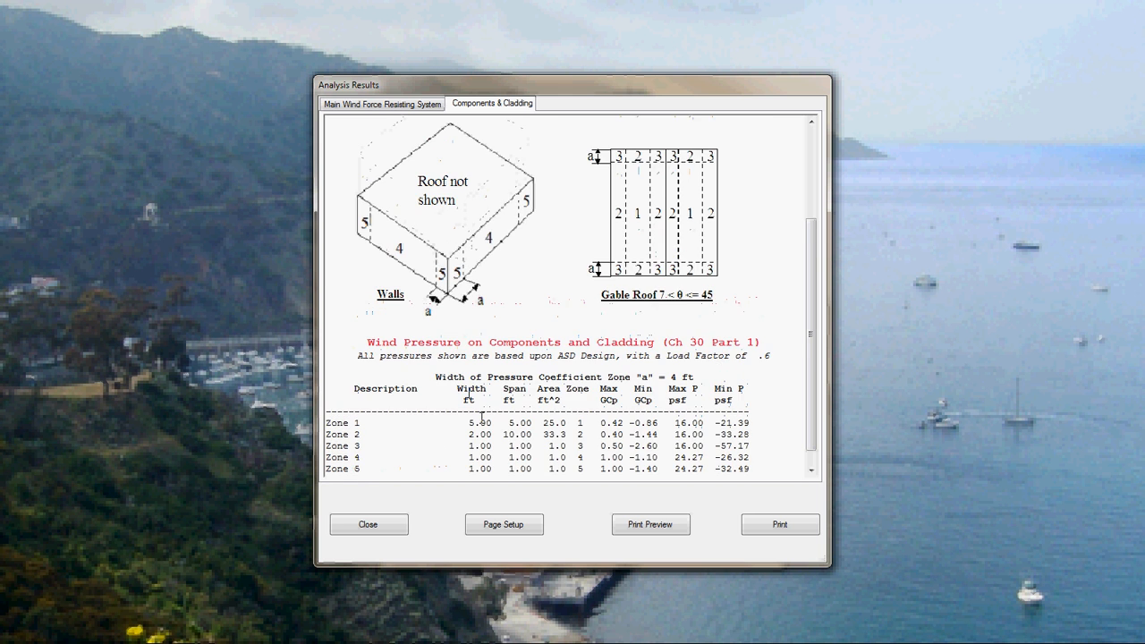
pyautogui.scroll(-2, 474, 394)
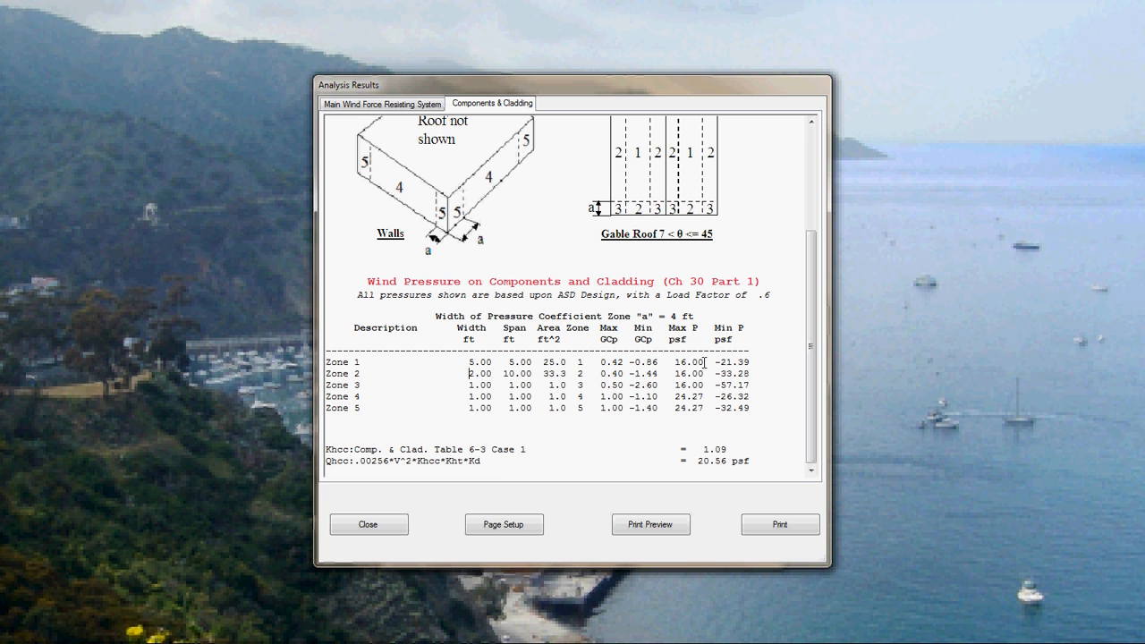
pyautogui.moveTo(664, 362)
pyautogui.mouseDown()
pyautogui.moveTo(759, 399)
pyautogui.moveTo(757, 410)
pyautogui.mouseUp()
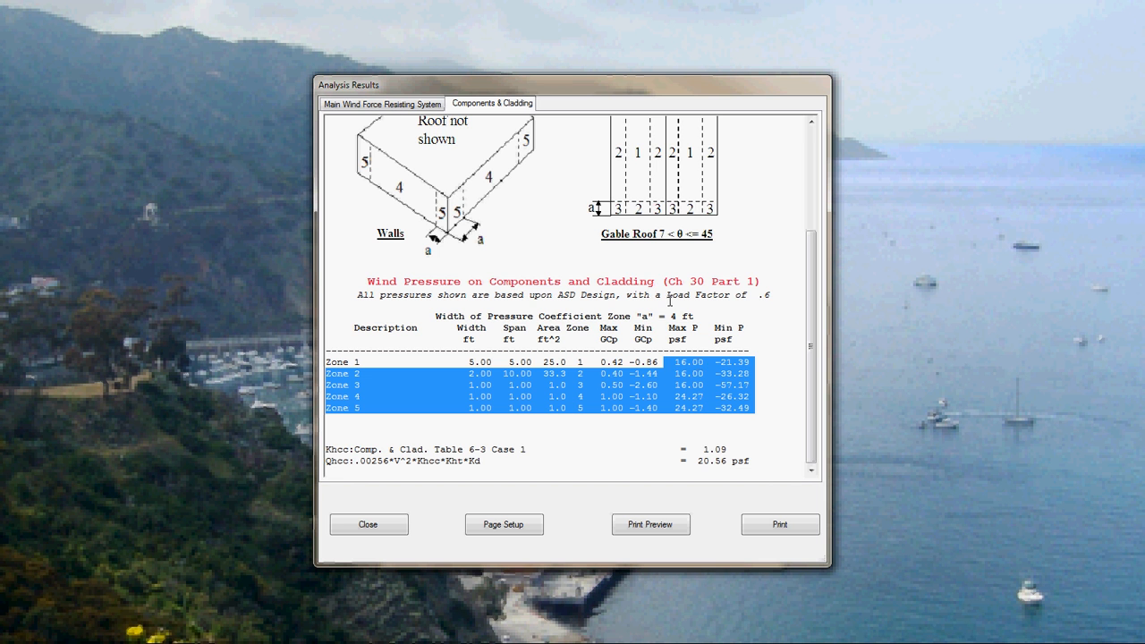
pyautogui.scroll(3, 573, 295)
pyautogui.scroll(3, 572, 296)
# View the MWFRS report and close the analysis results window
pyautogui.click(382, 104)
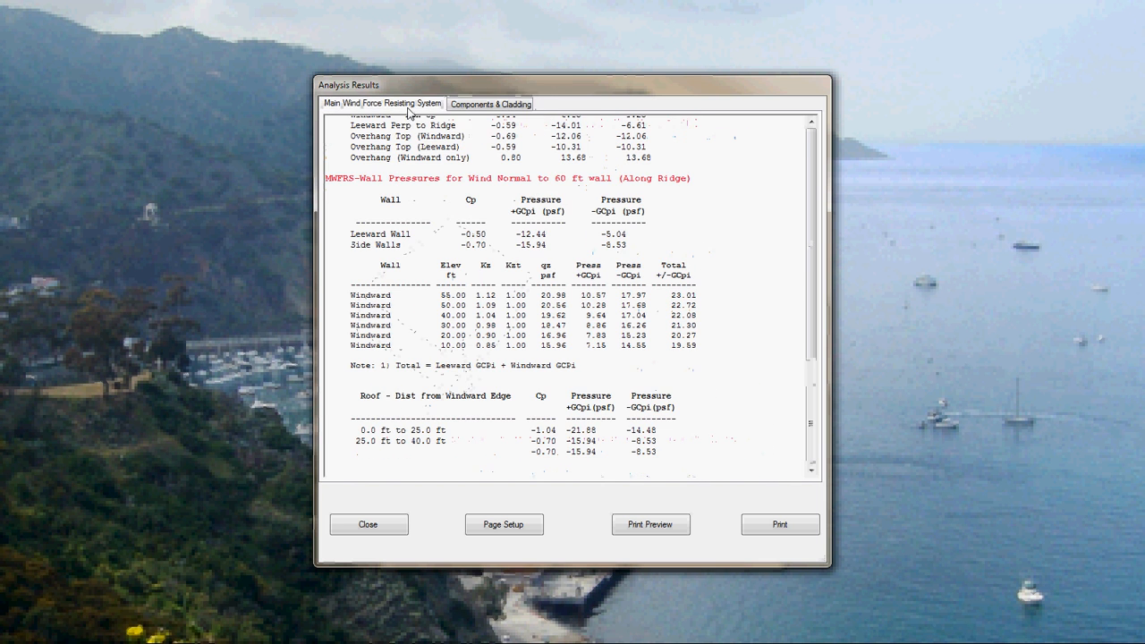
pyautogui.click(369, 524)
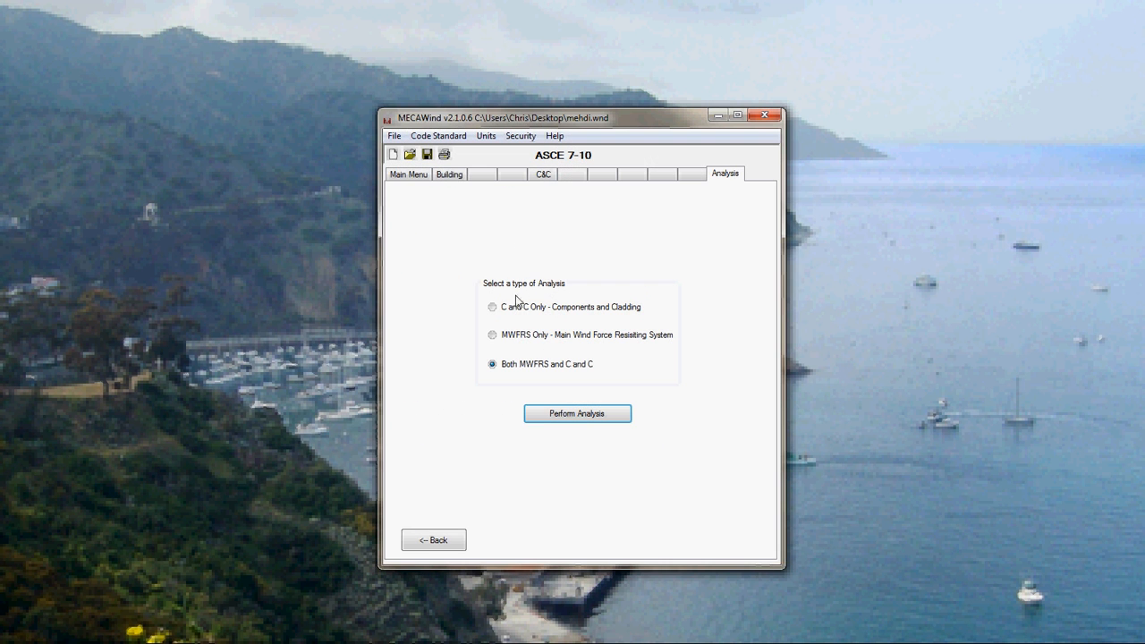